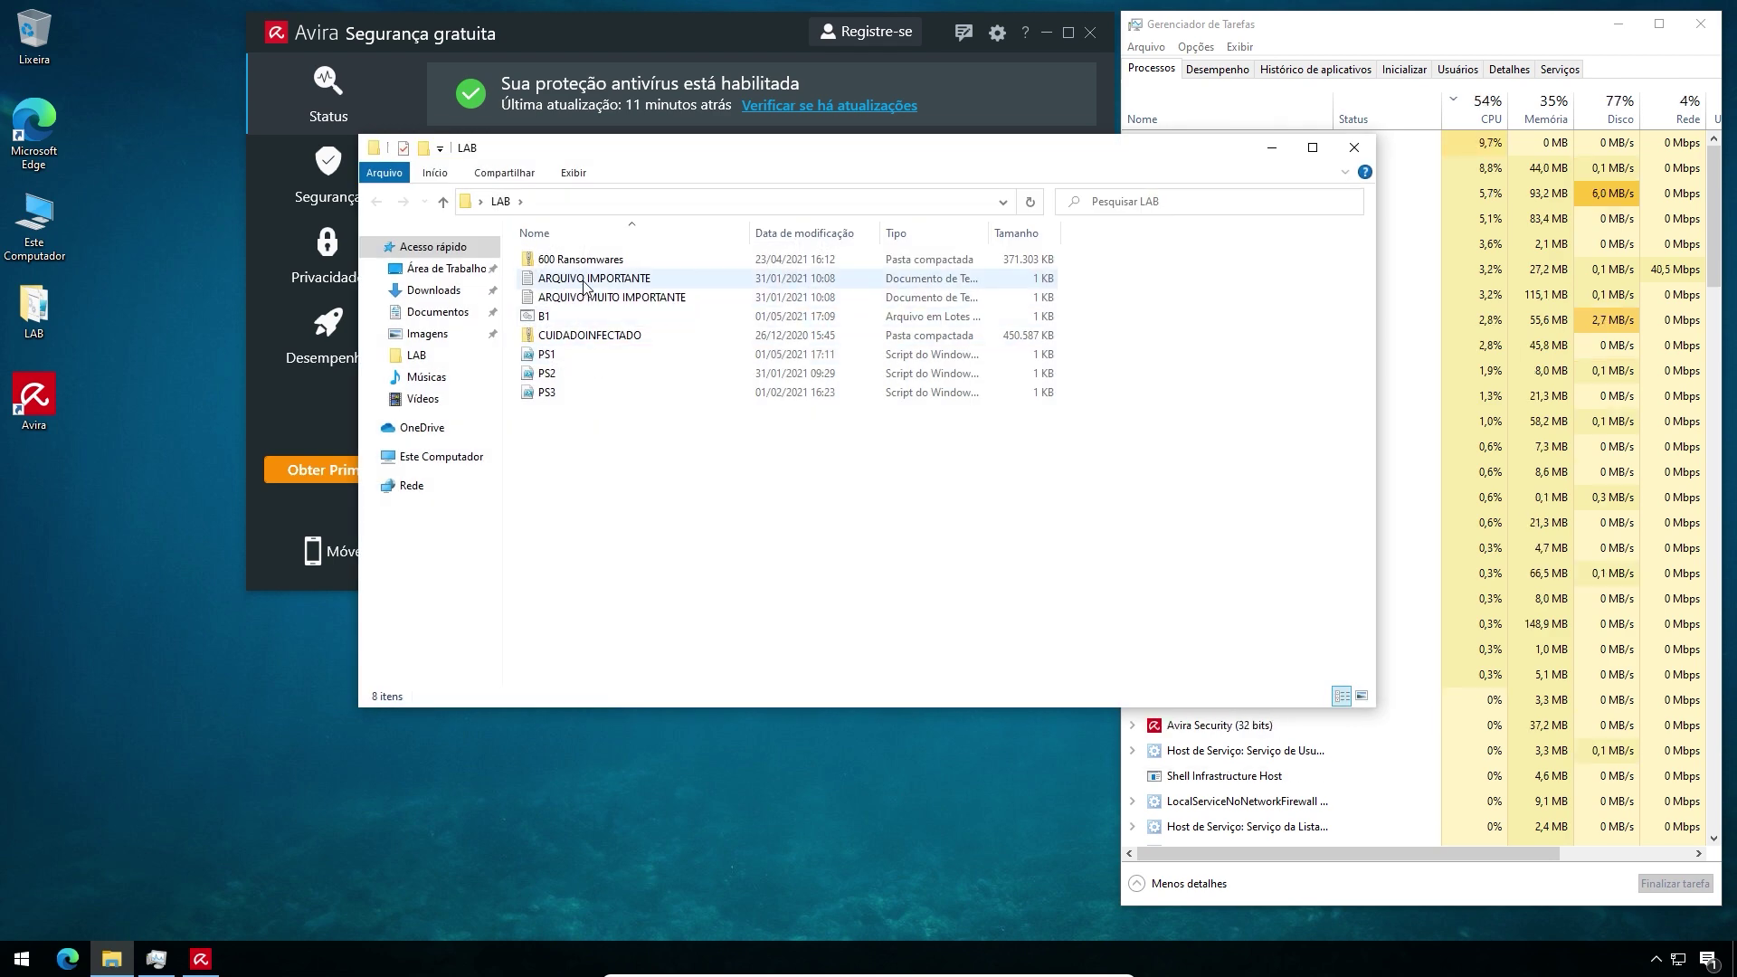
Open the text file ARQUIVO IMPORTANTE from the LAB folder, read its contents and close it
double_click(604, 286)
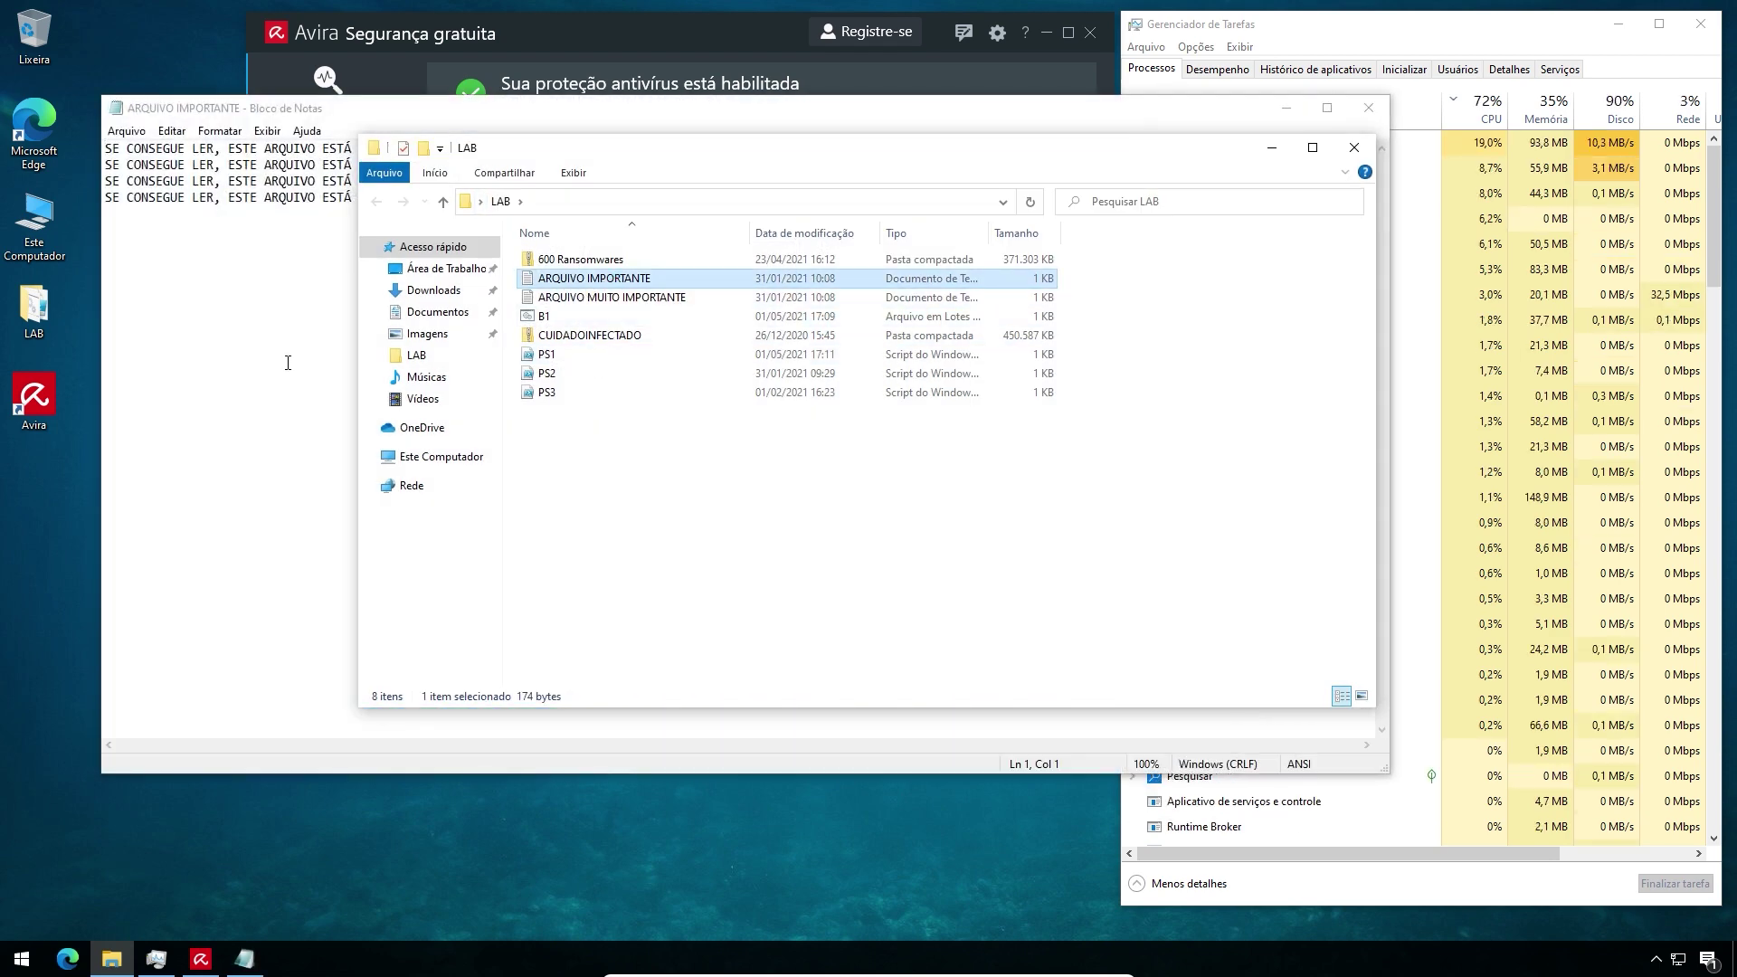
click(285, 197)
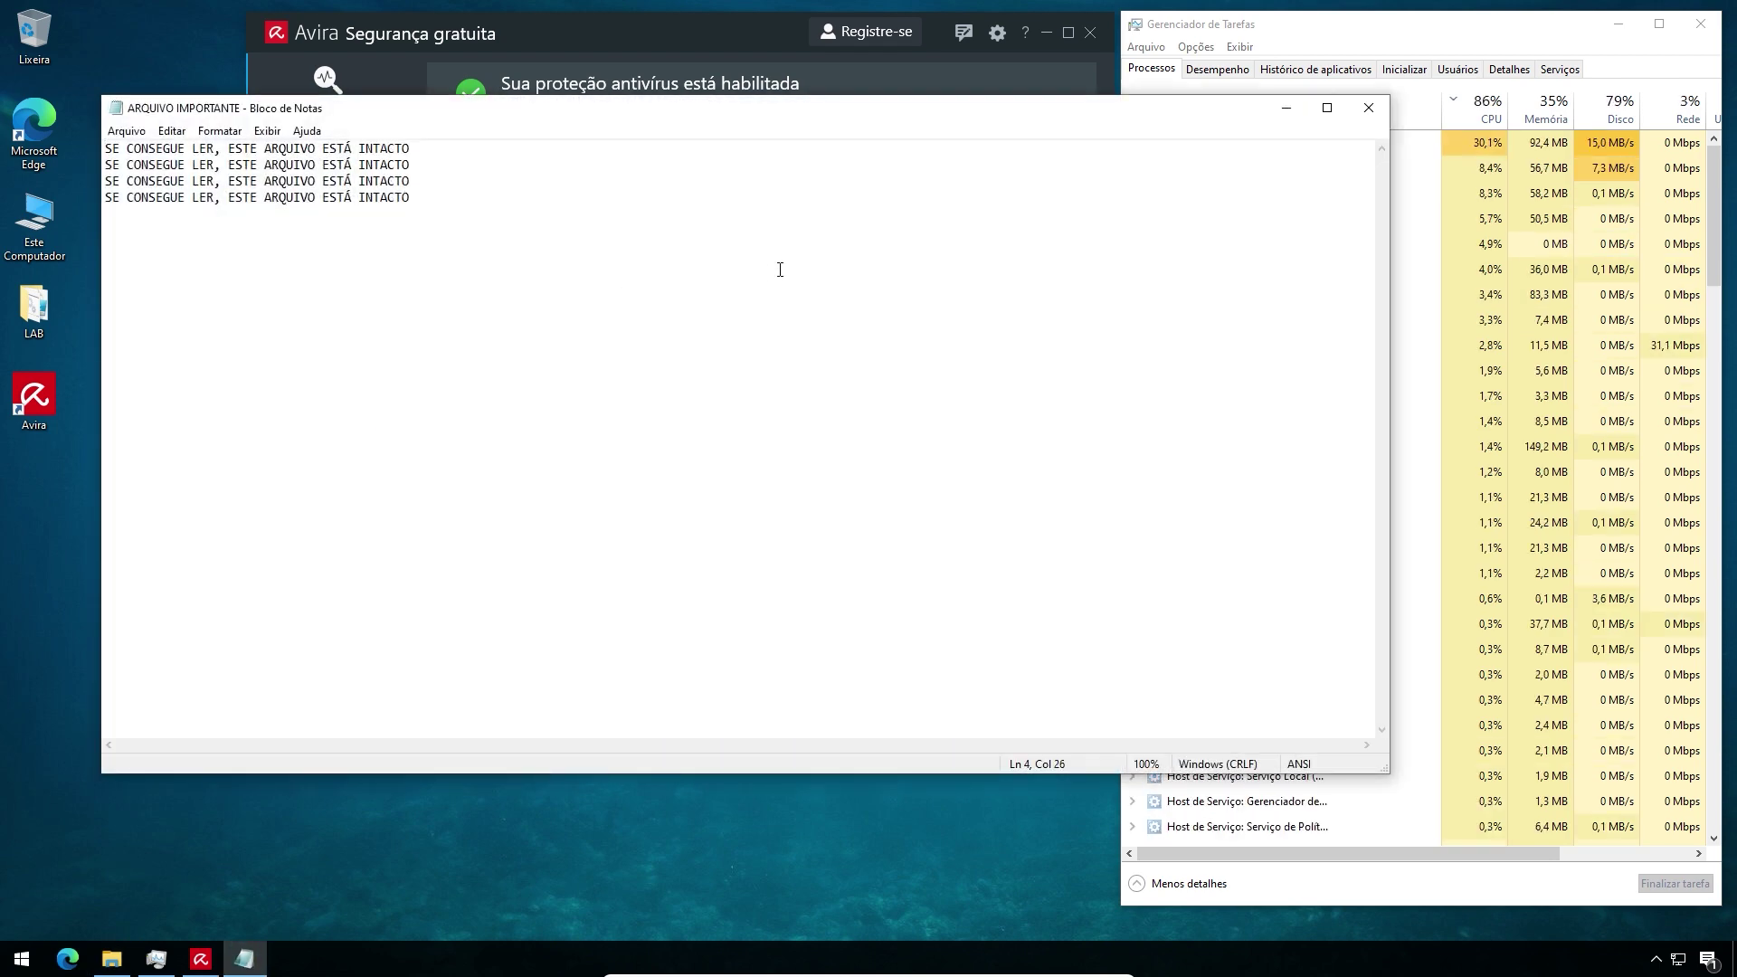
click(1370, 111)
Move the LAB folder window clear of the antivirus status and extract the 600 Ransomwares archive with 7-Zip
drag(685, 163, 446, 406)
click(350, 504)
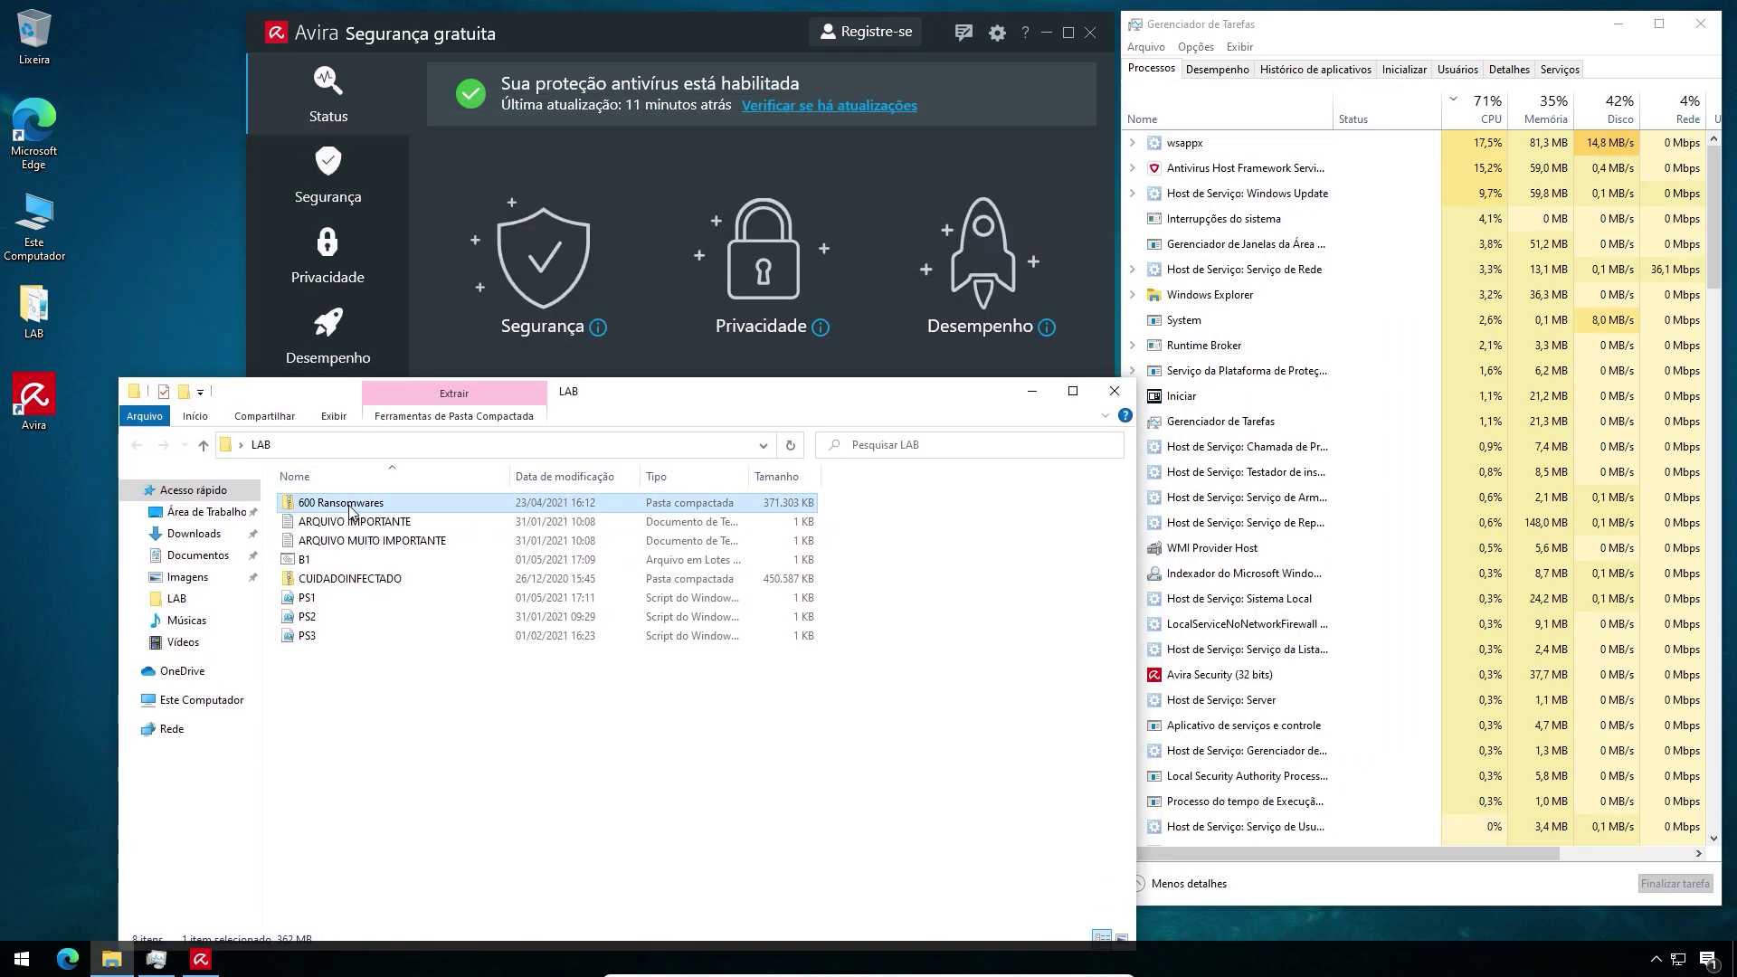
double_click(349, 504)
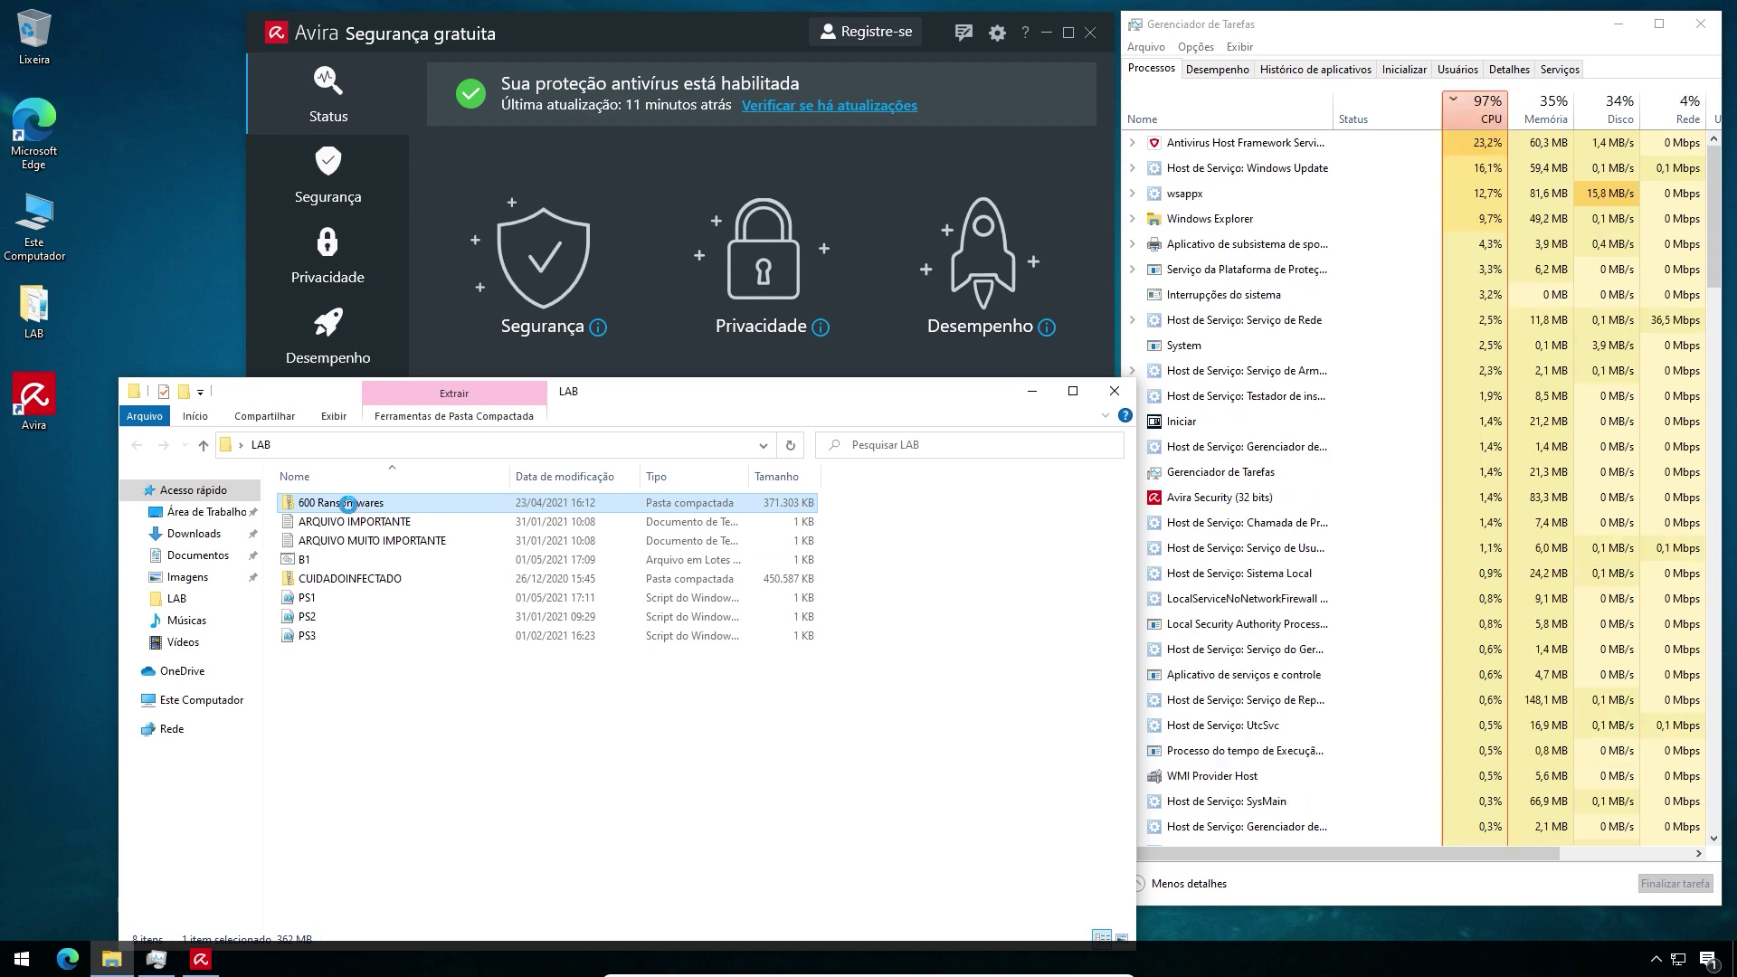
right_click(350, 504)
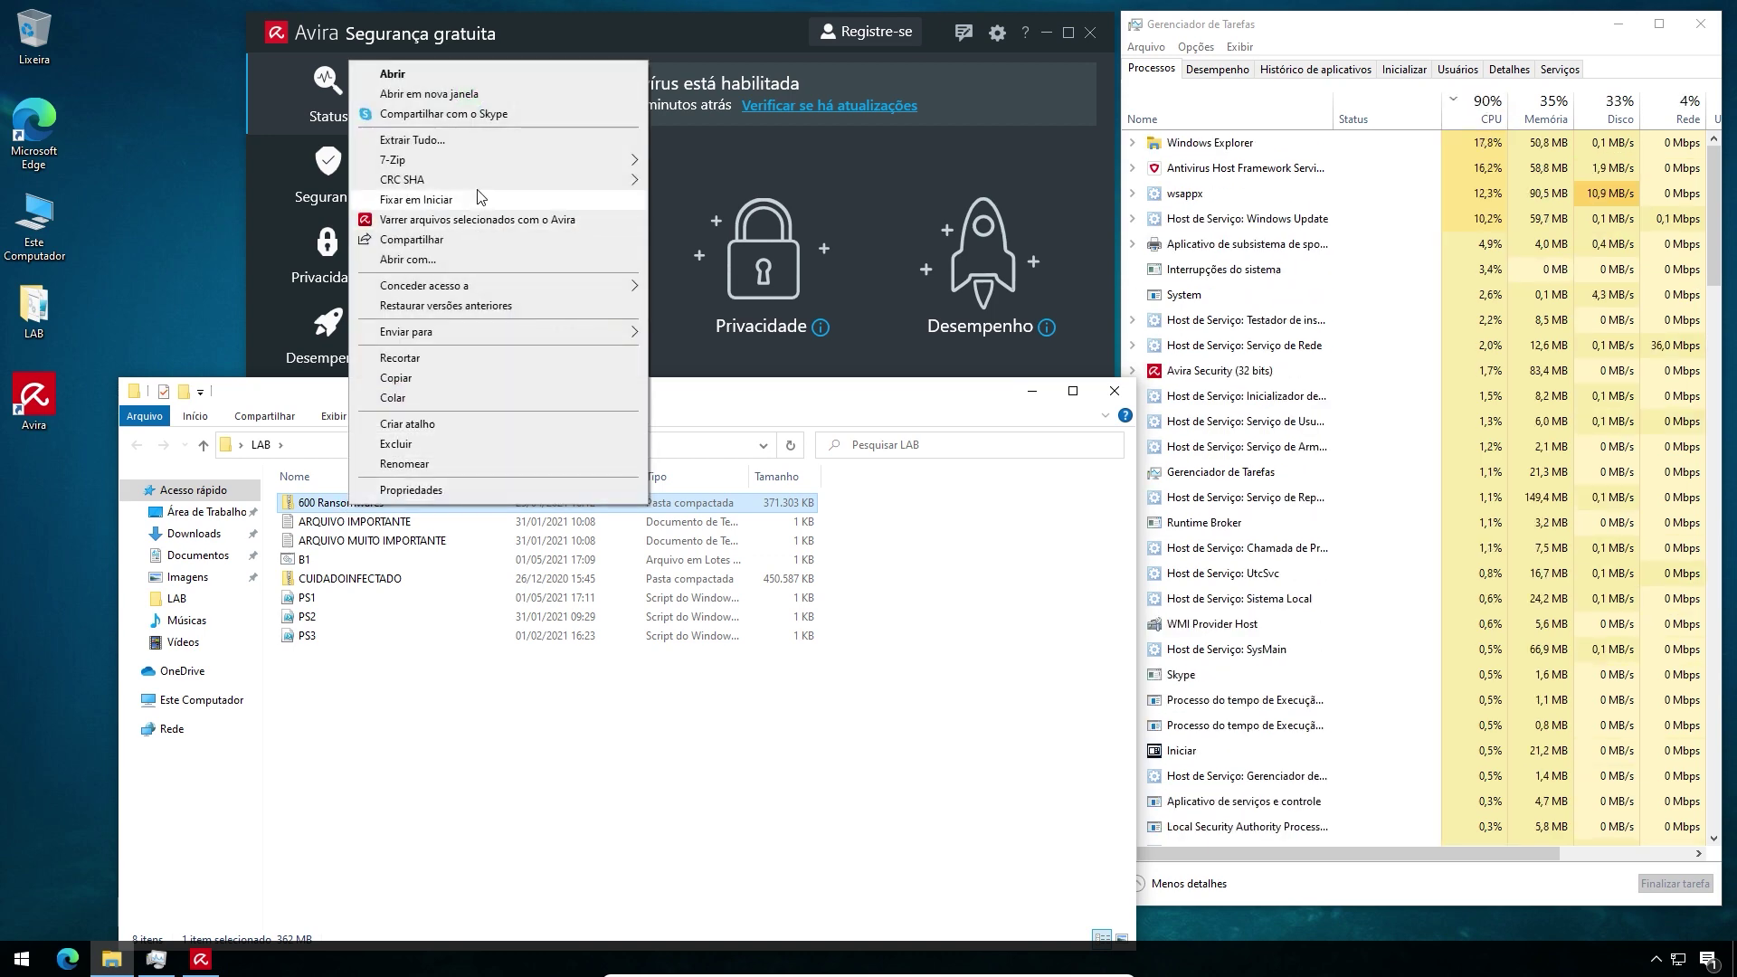
mouse_move(480, 160)
click(780, 222)
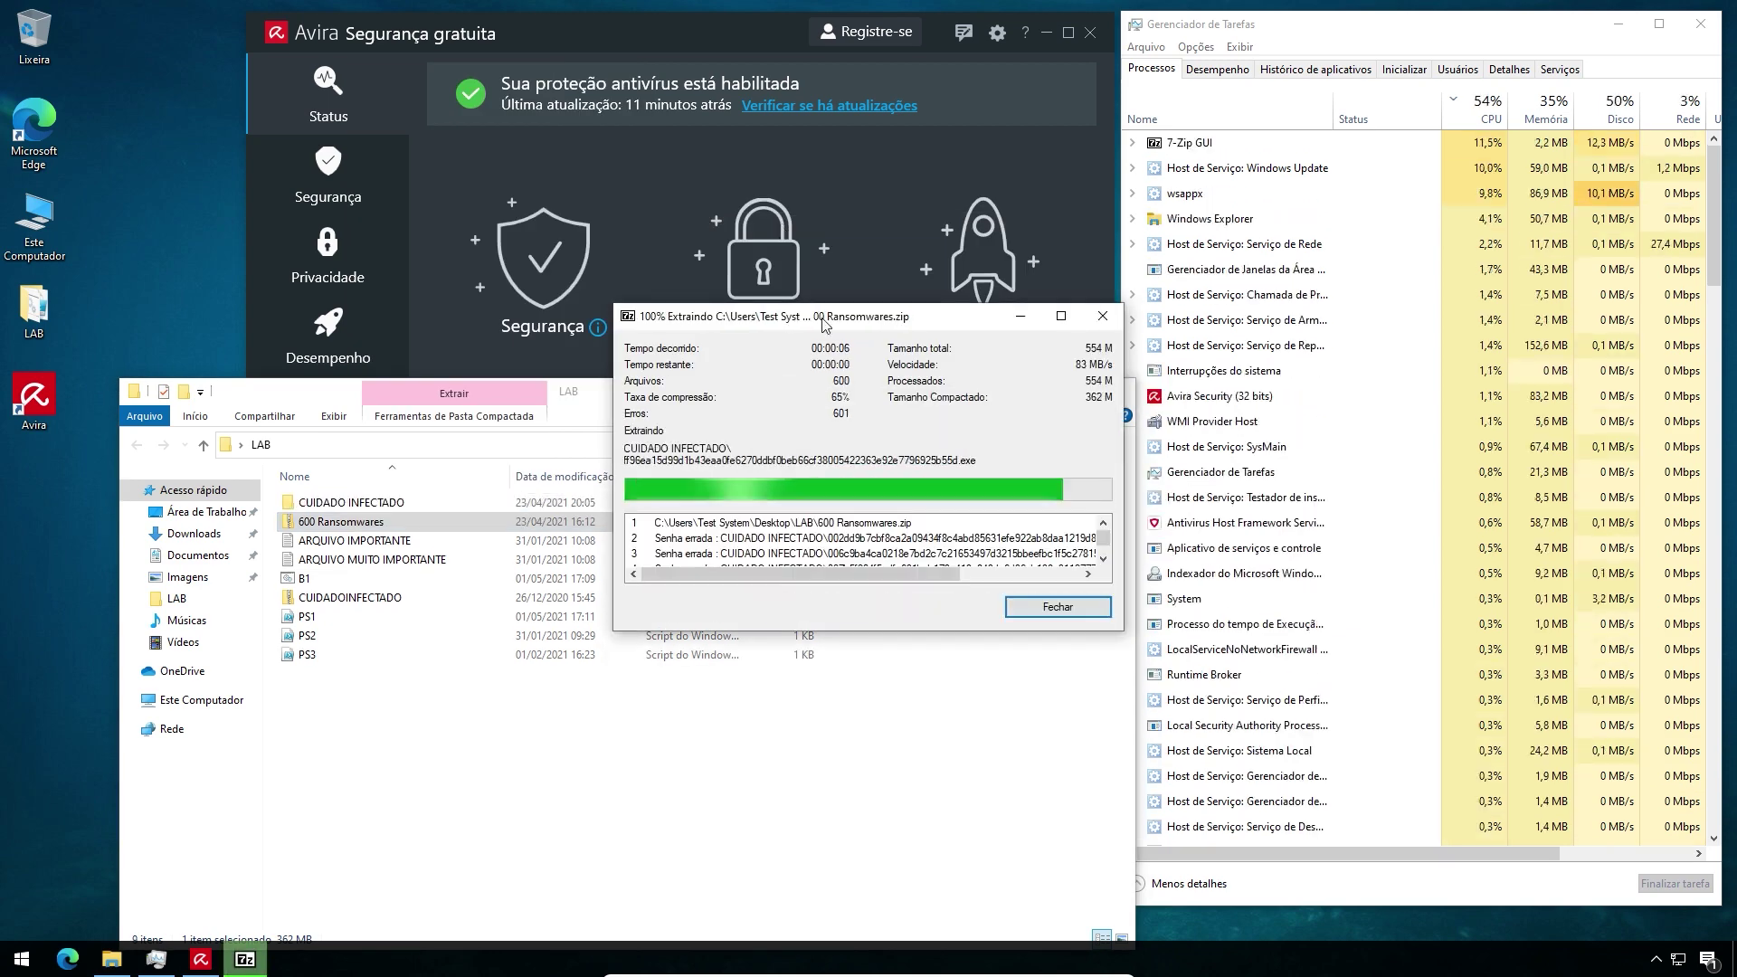
key(Return)
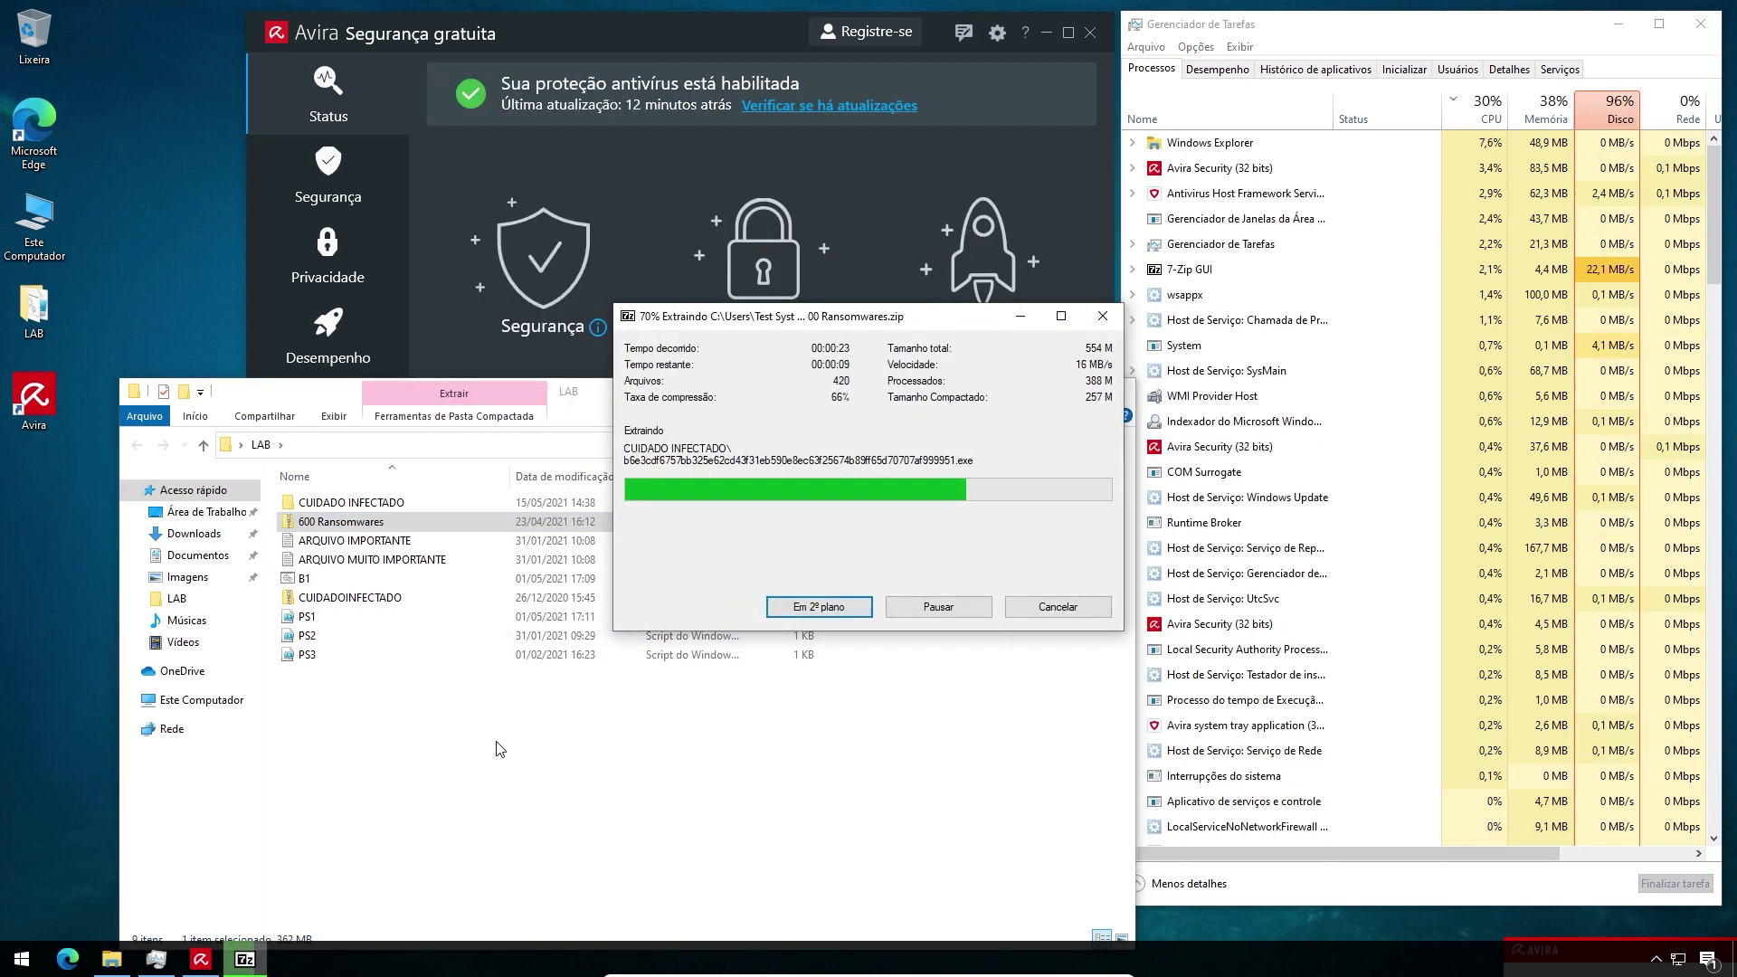
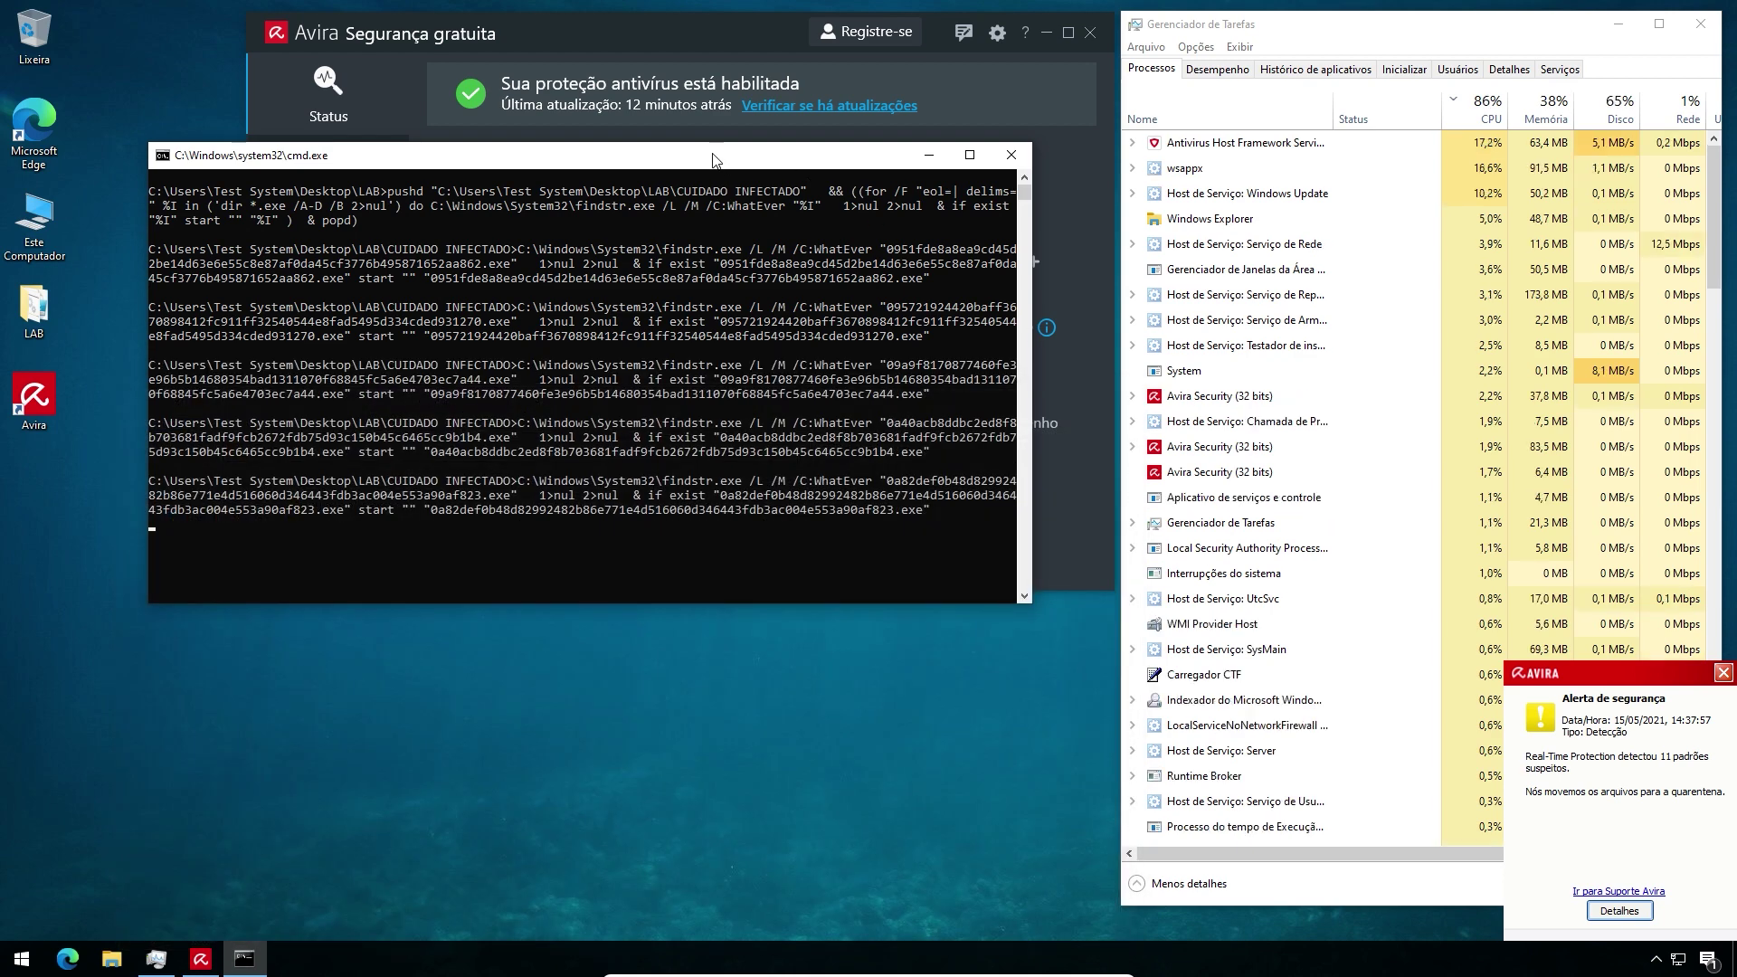
Move the running command window below the antivirus window and open the Avira quarantine list
drag(717, 167, 791, 622)
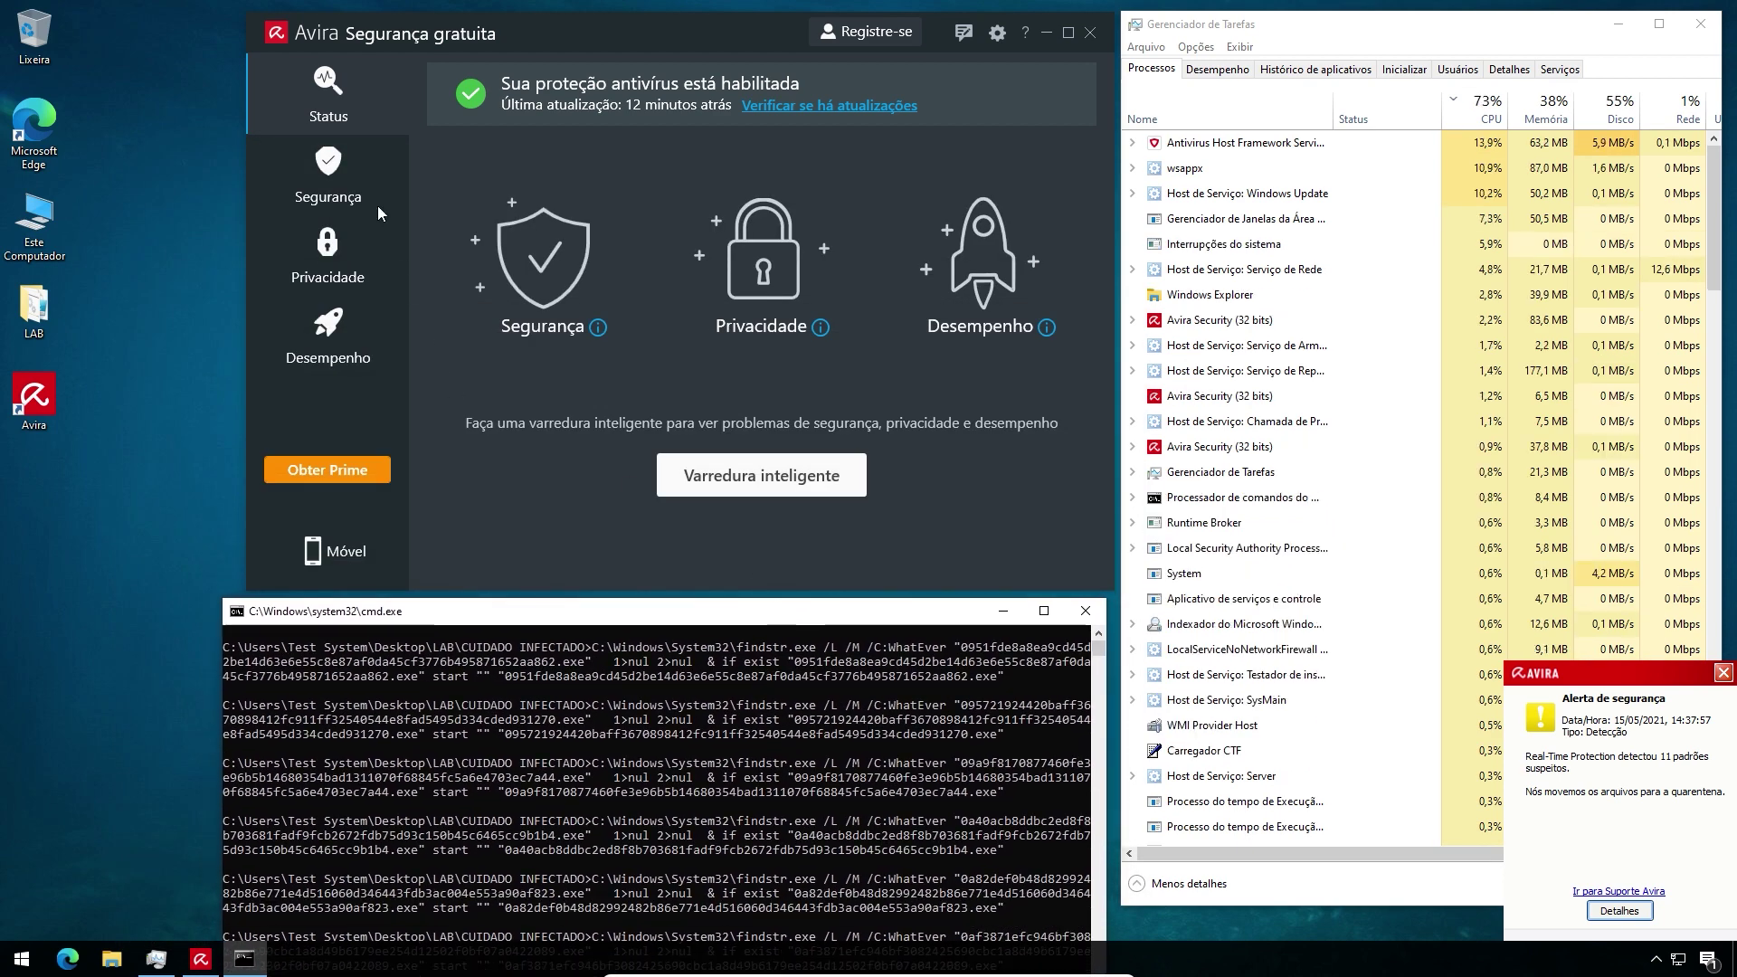
click(328, 176)
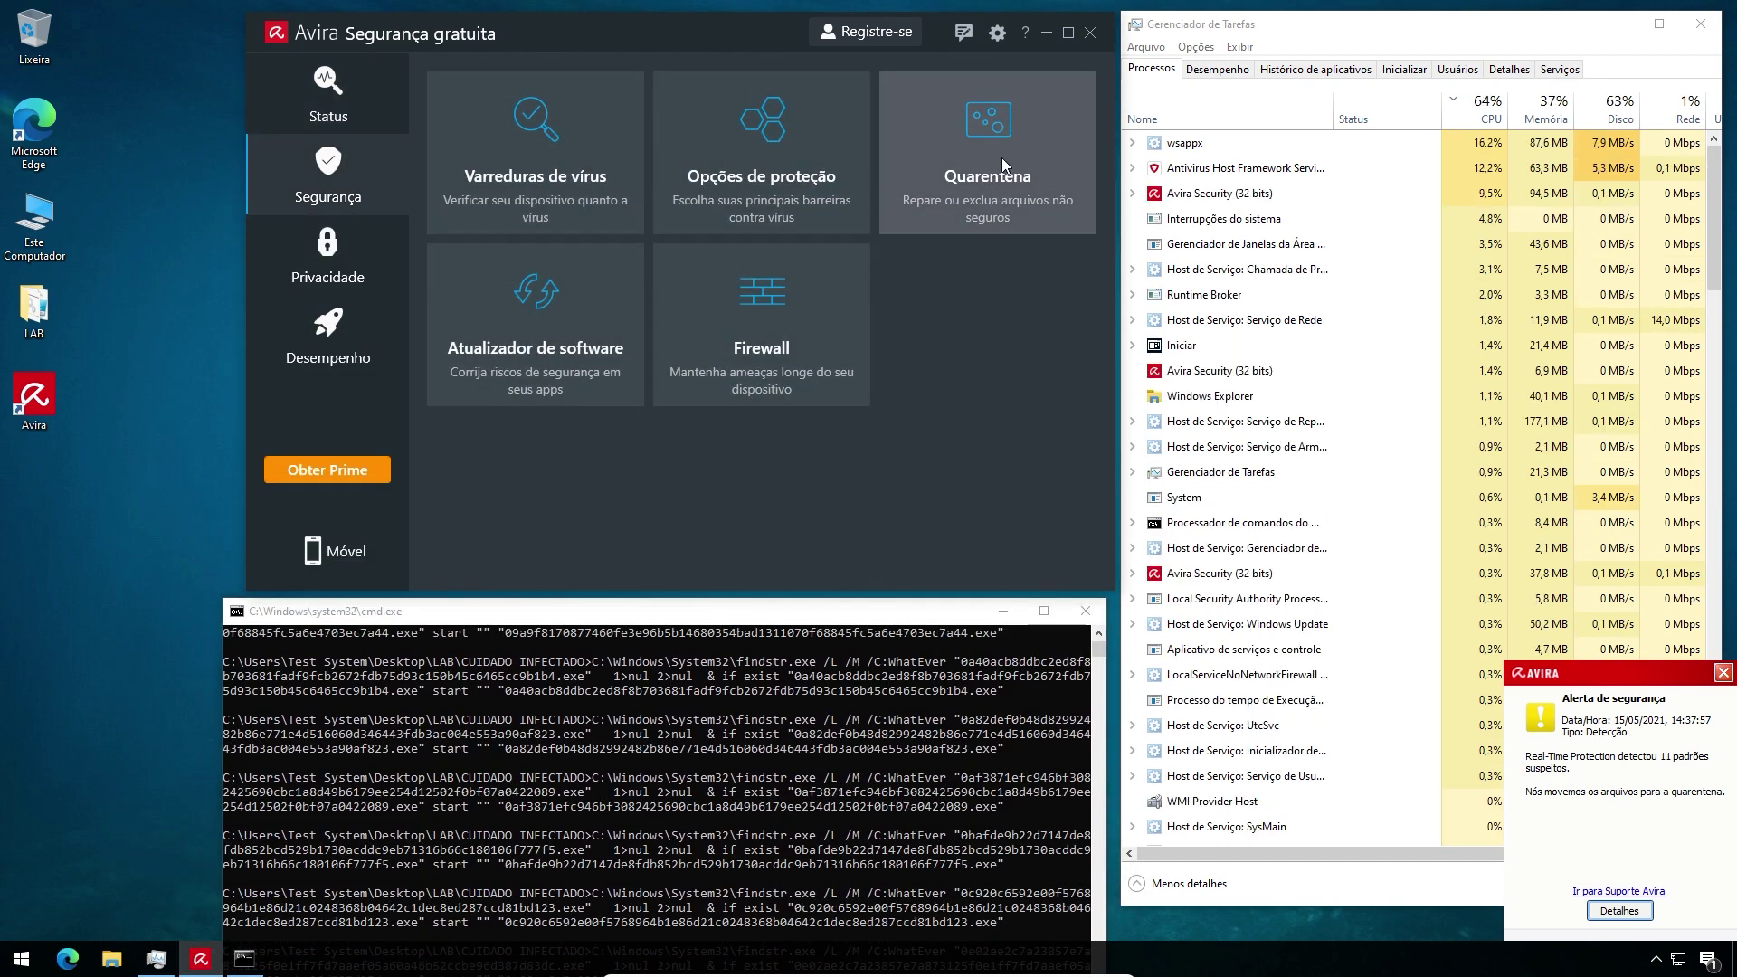
click(1002, 157)
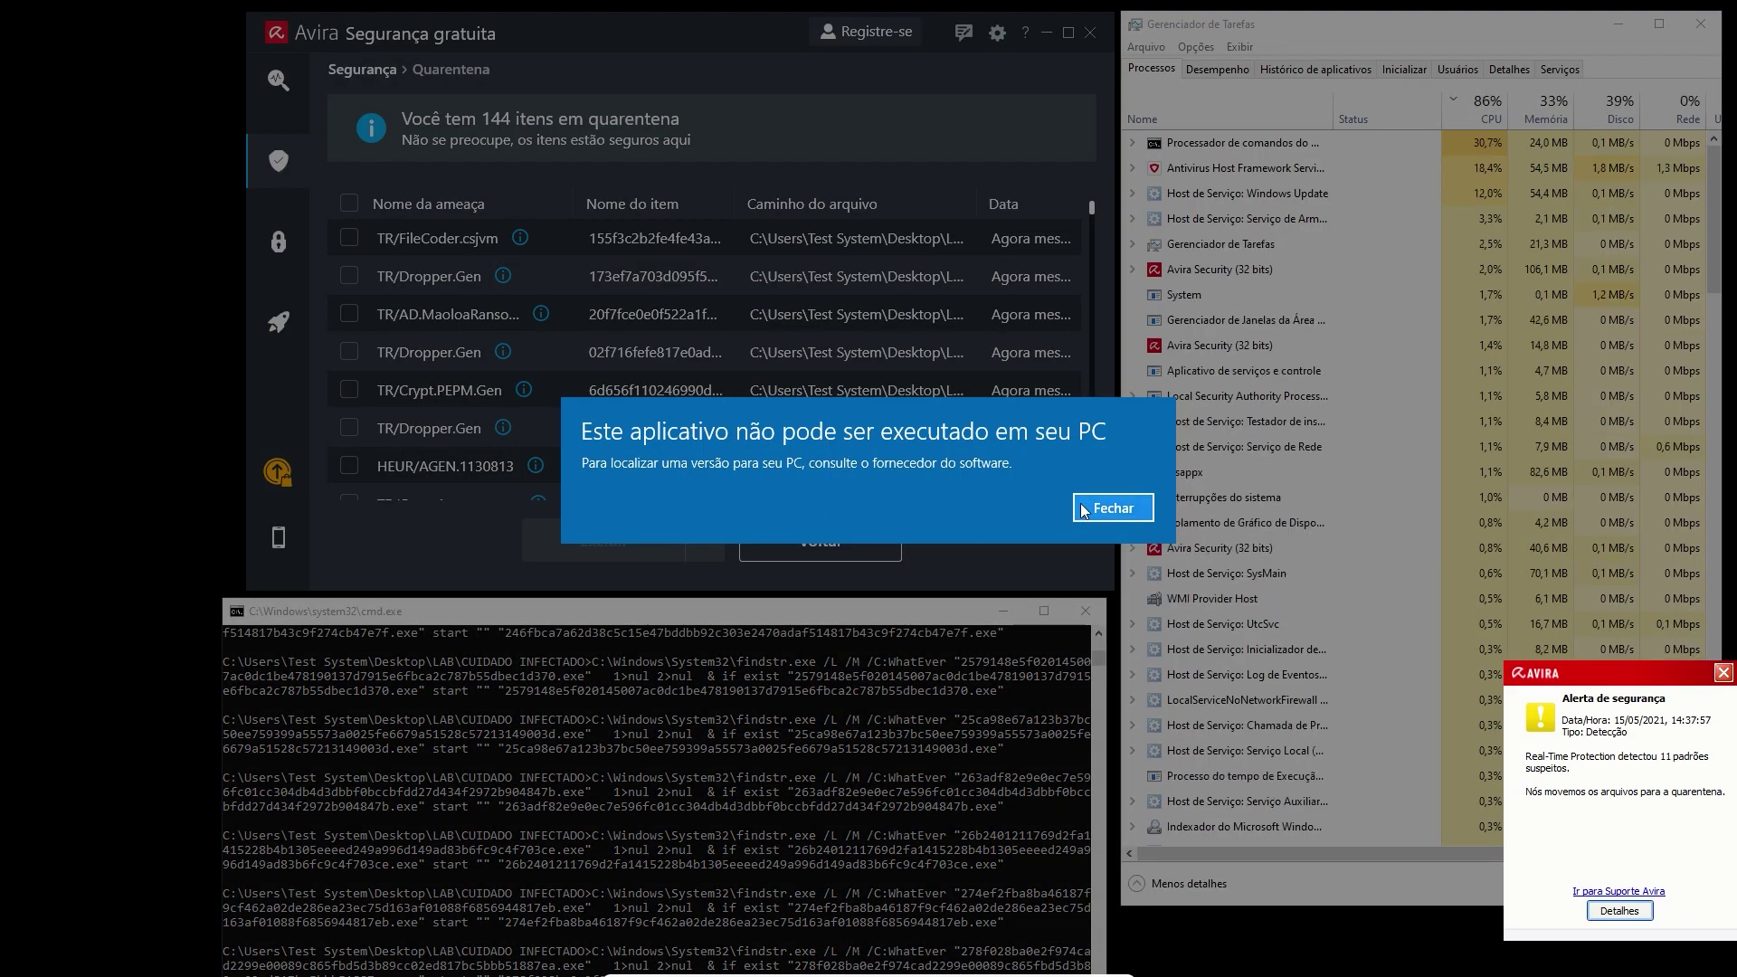
Dismiss the incompatible-application messages and the Avira security alert while the samples run, and review the quarantine list from its beginning
click(1113, 508)
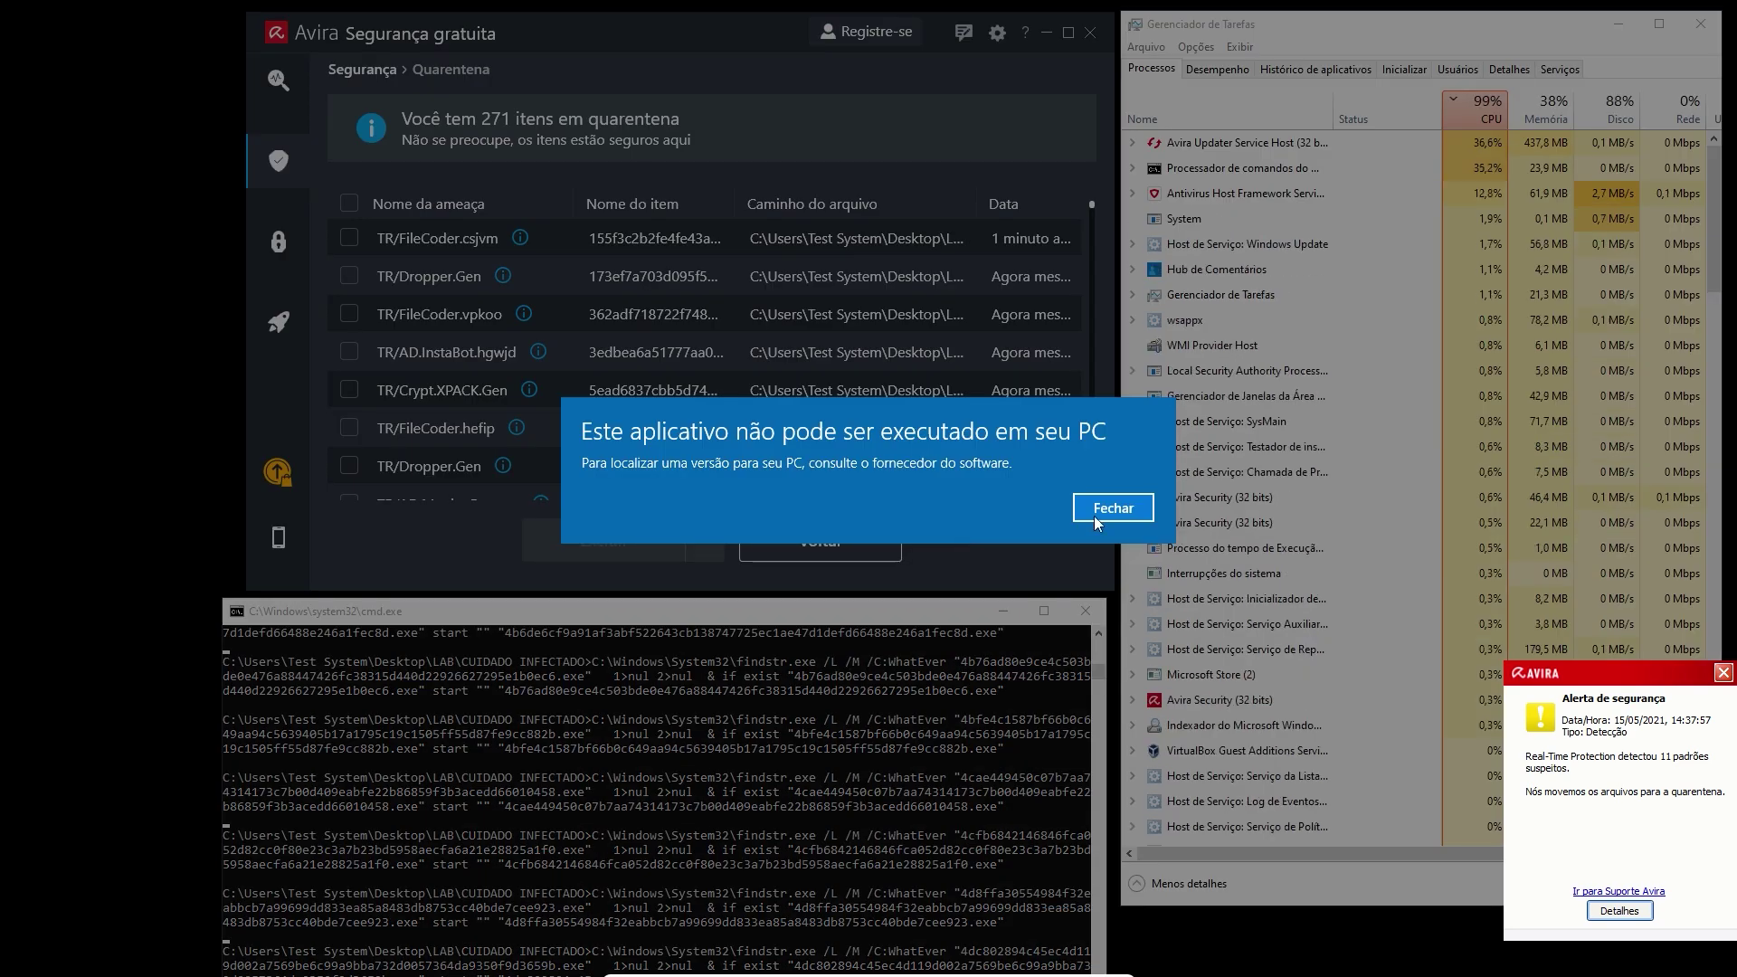
click(1013, 509)
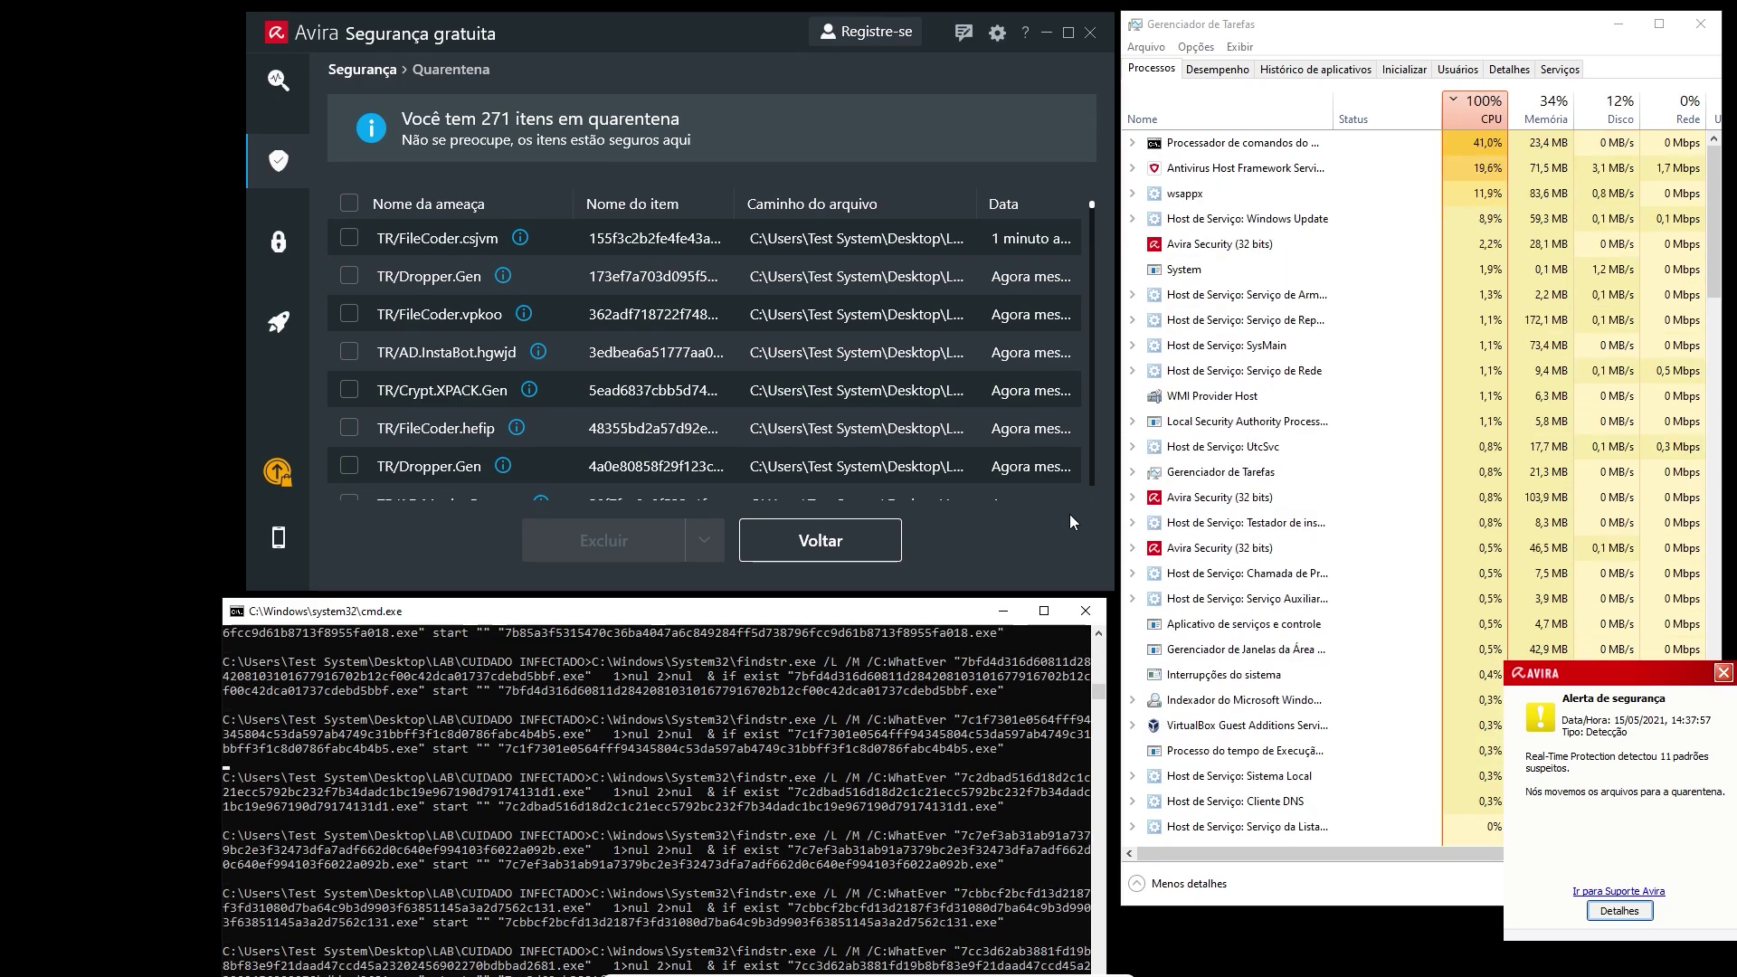
click(1723, 673)
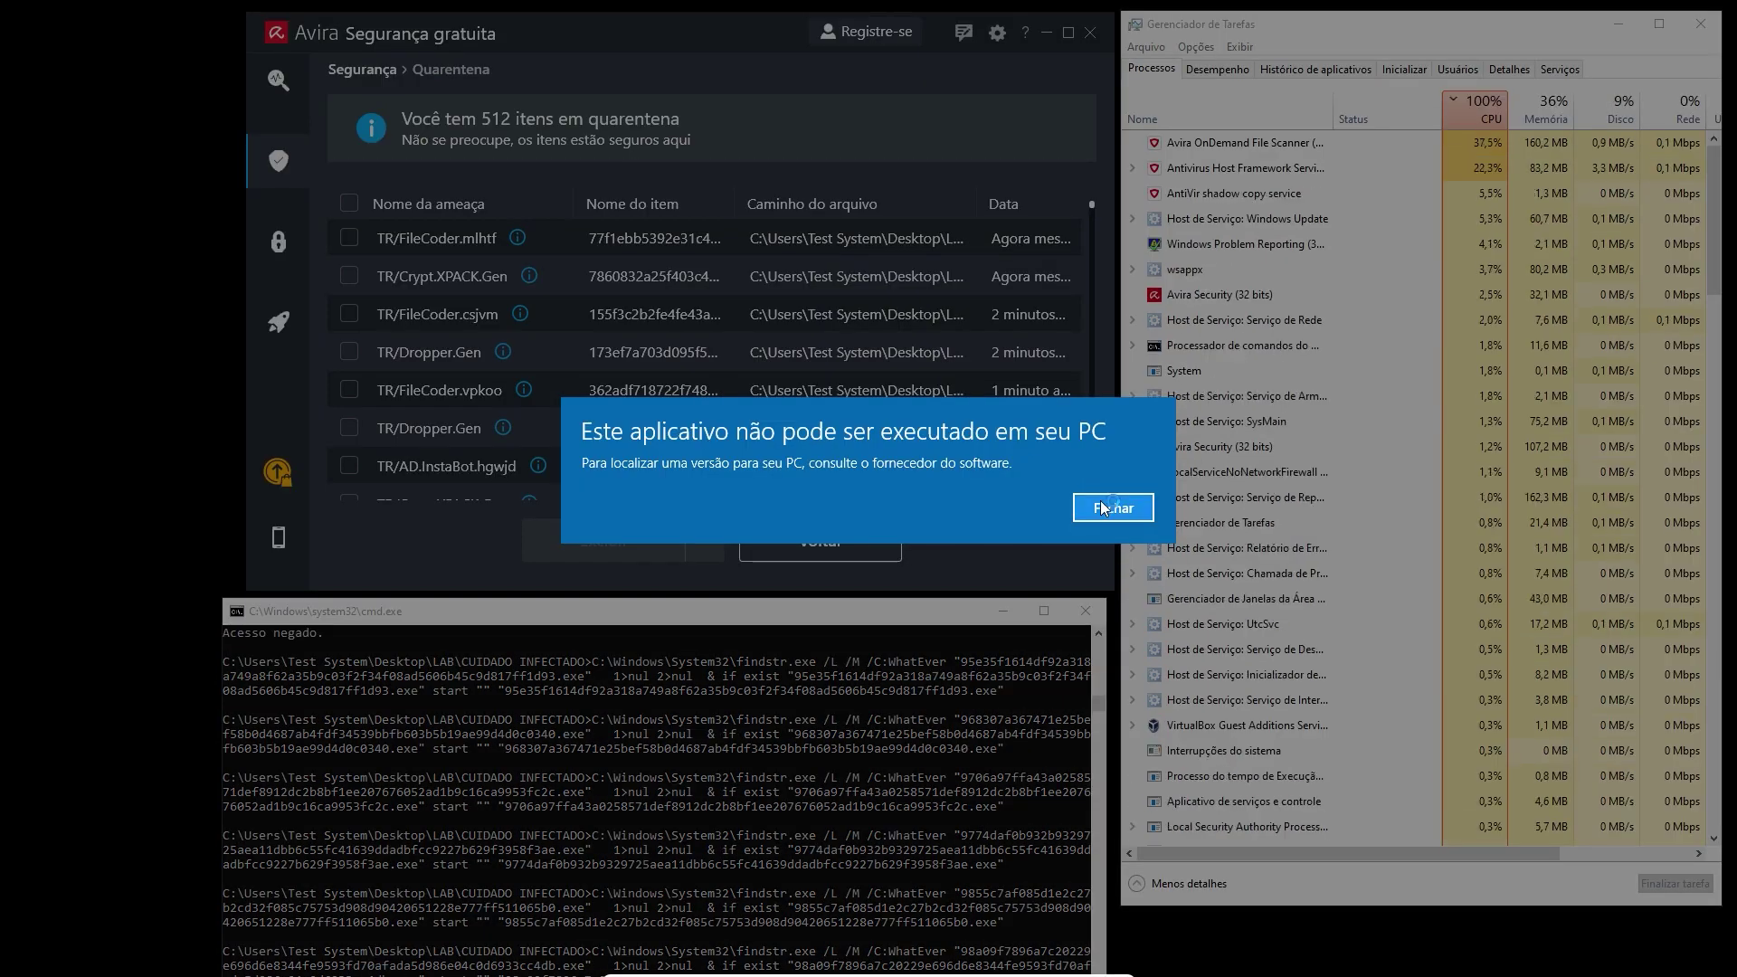
click(1106, 508)
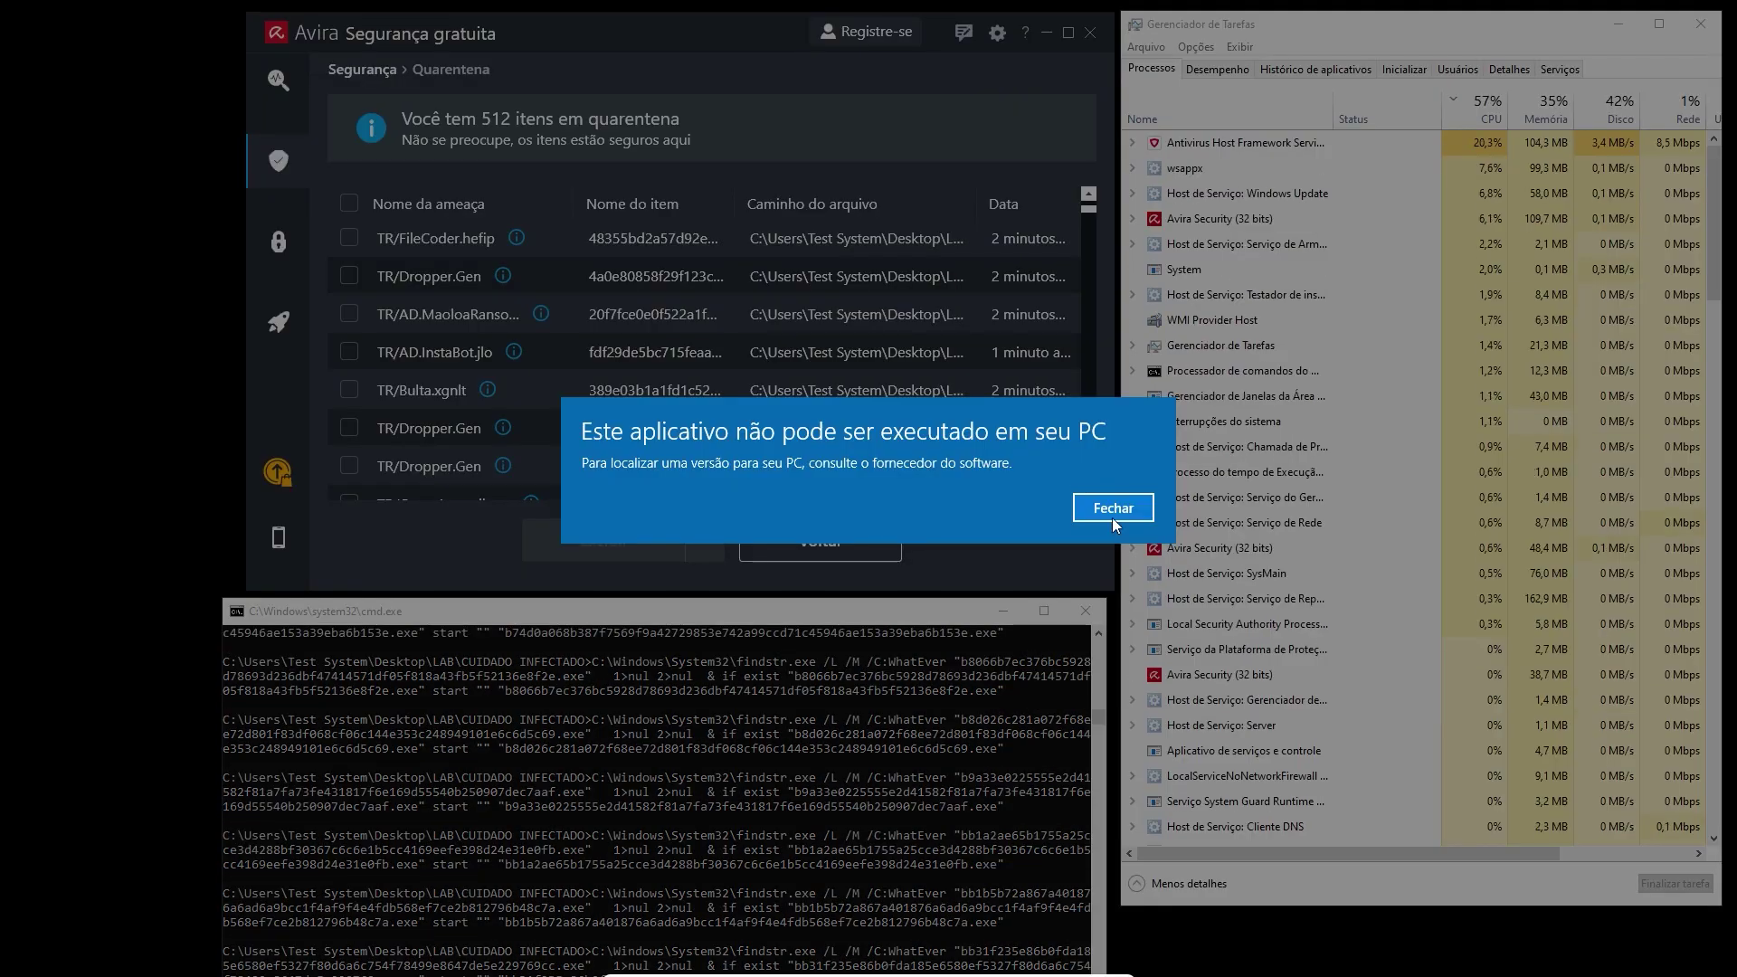
click(1040, 508)
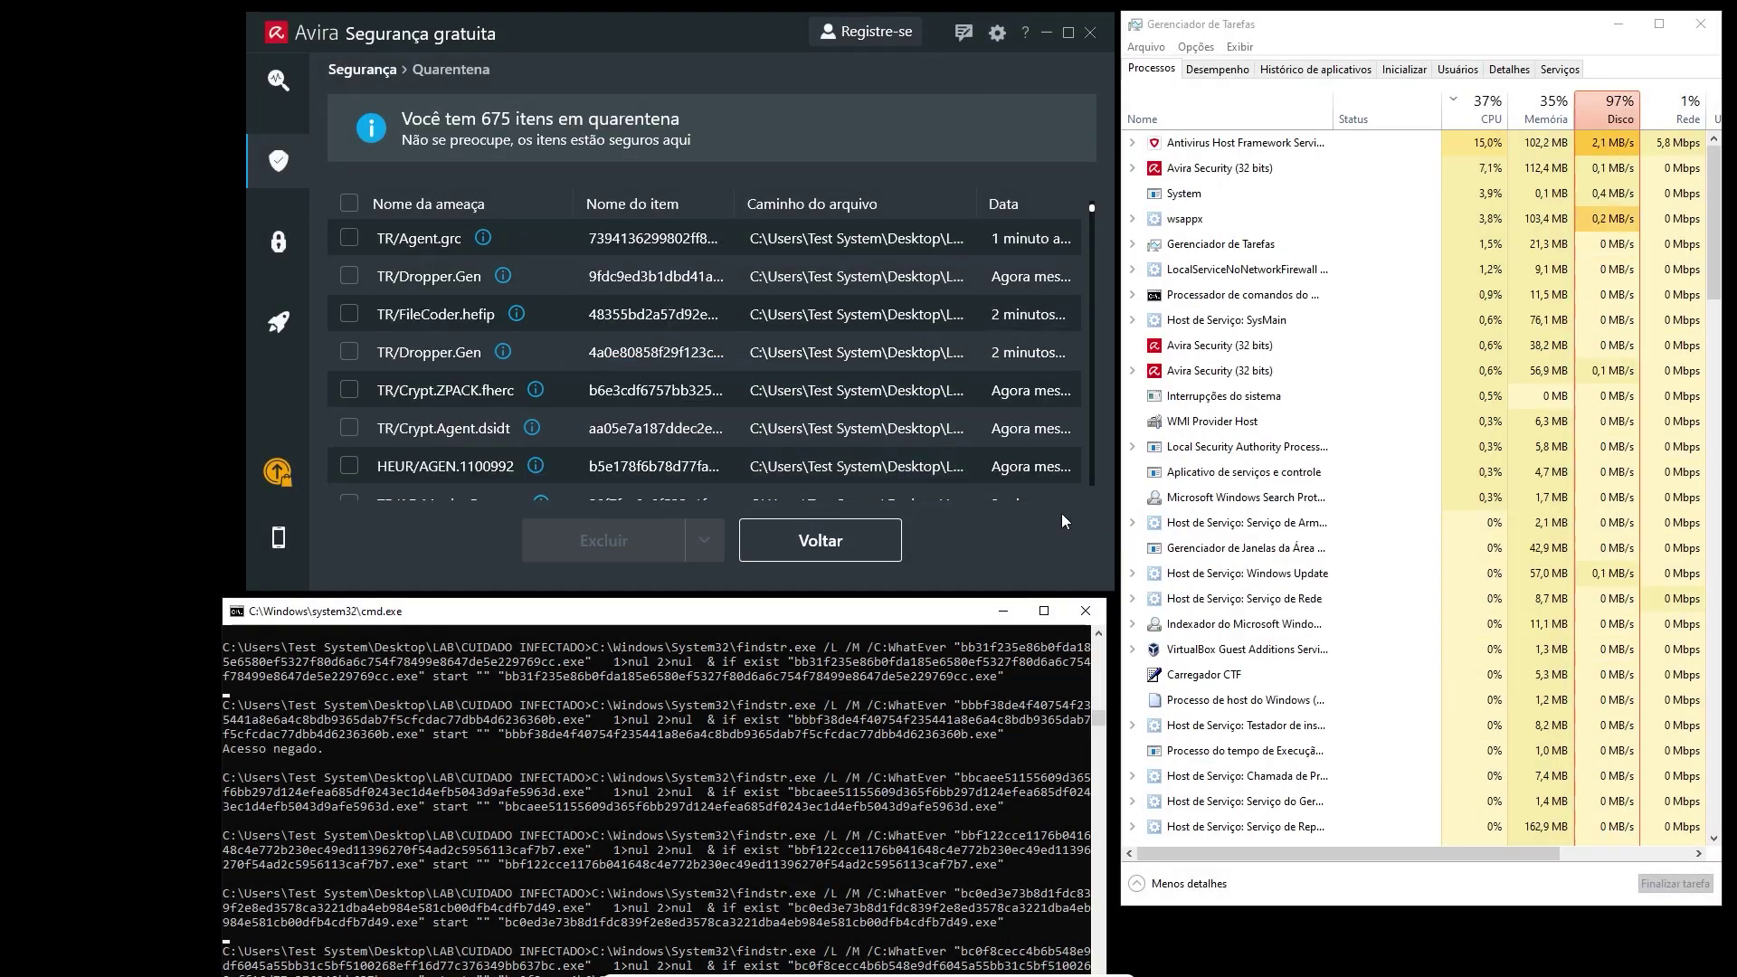
click(1105, 509)
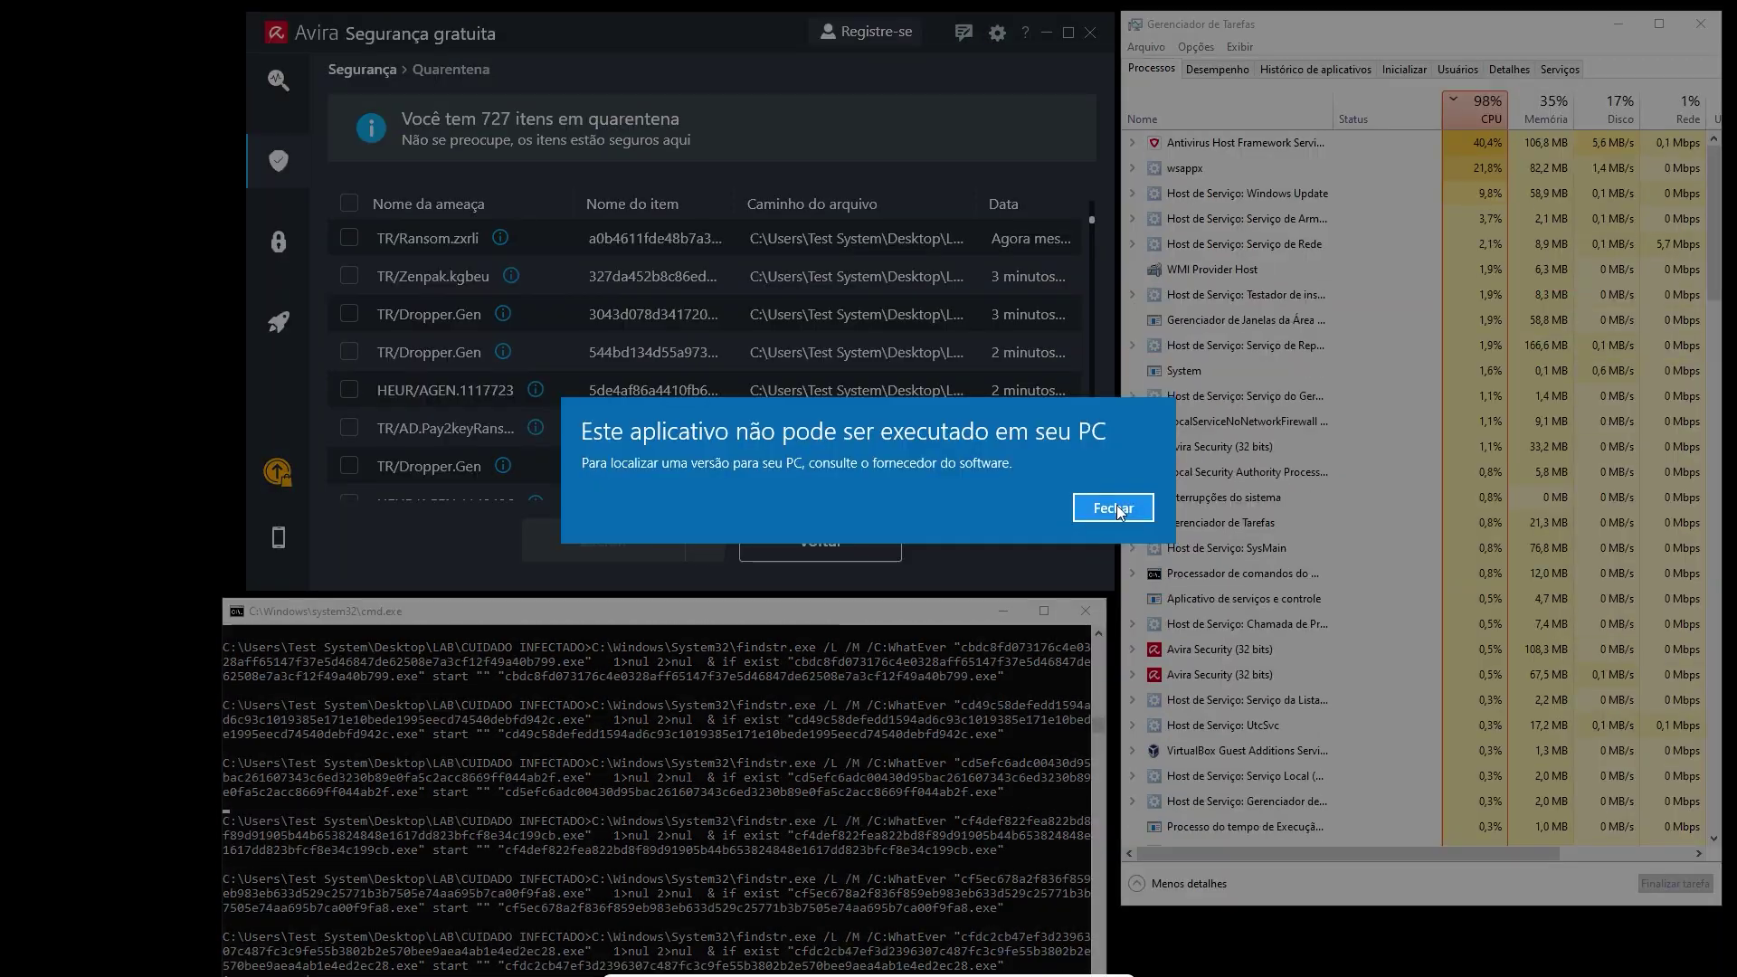
click(1119, 508)
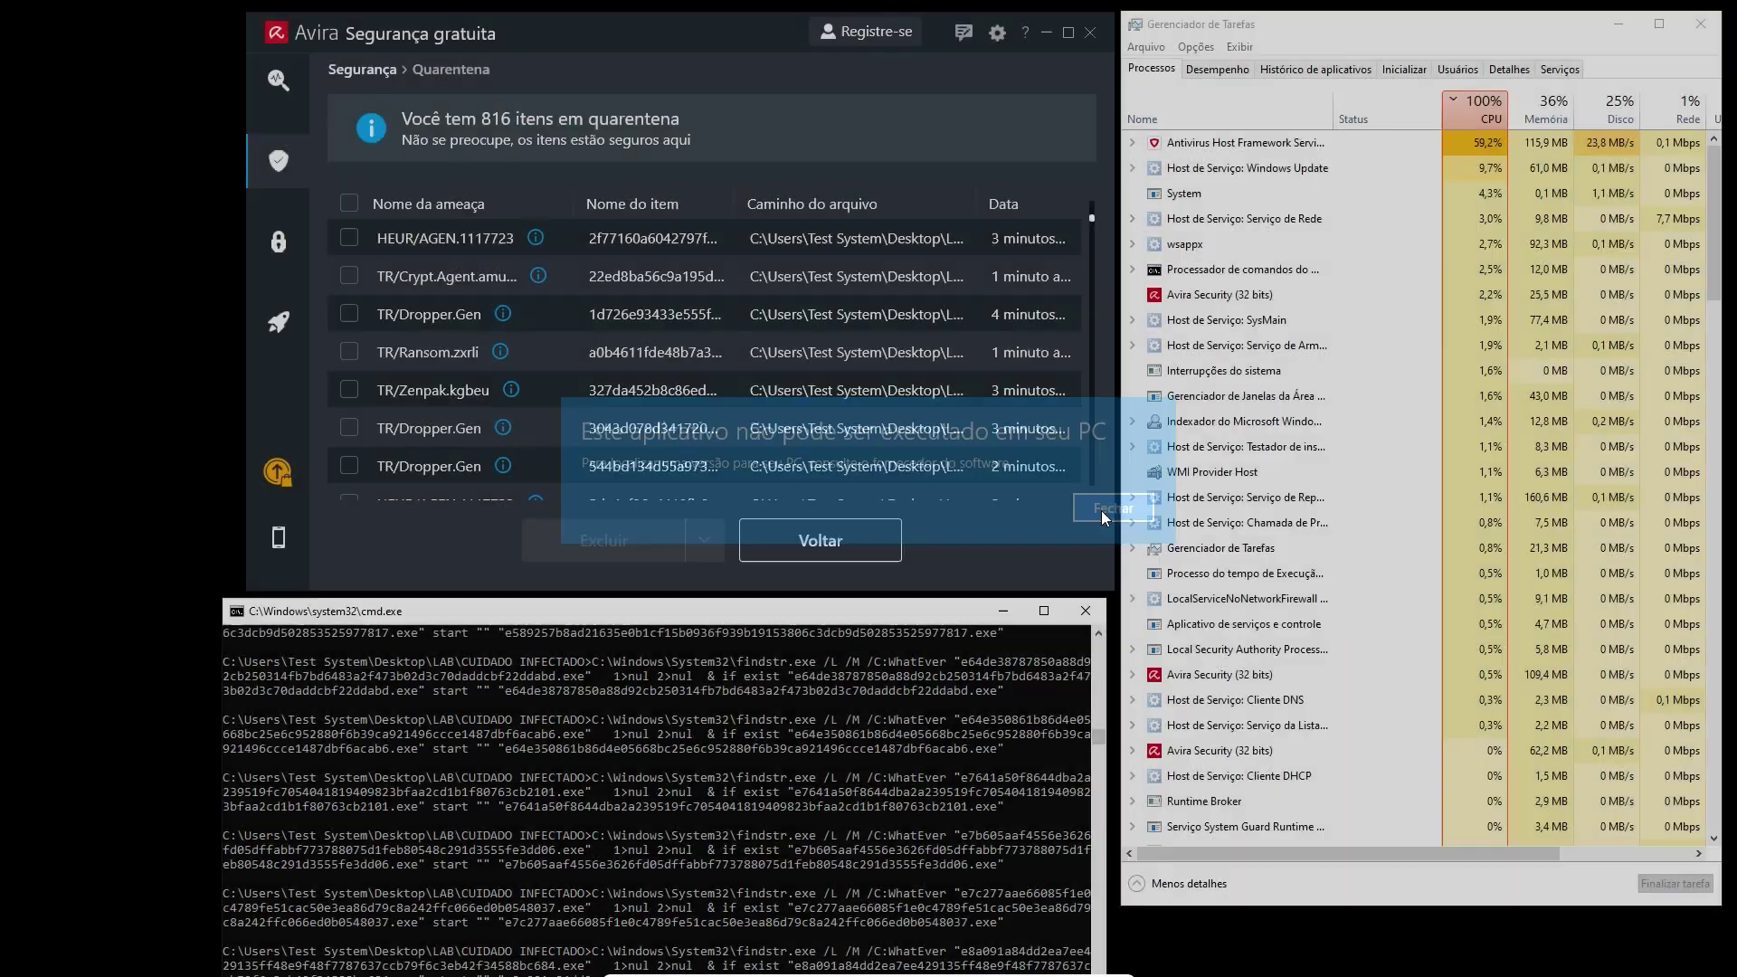
click(1102, 510)
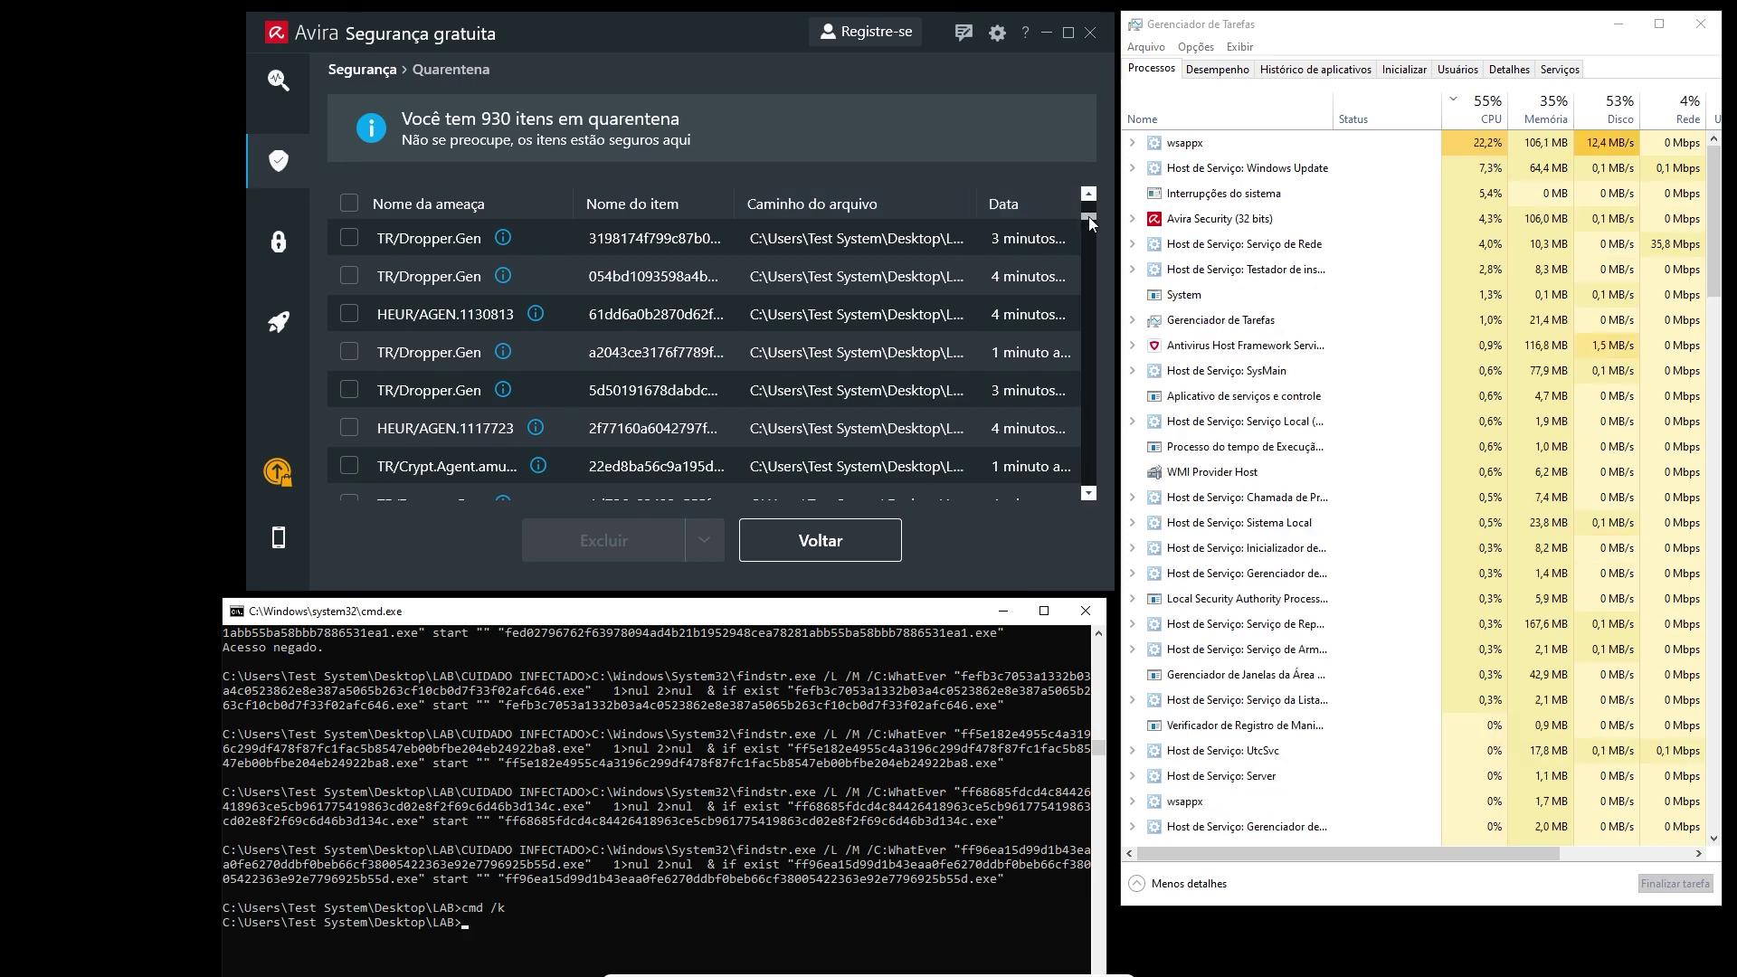
drag(1088, 215, 1093, 205)
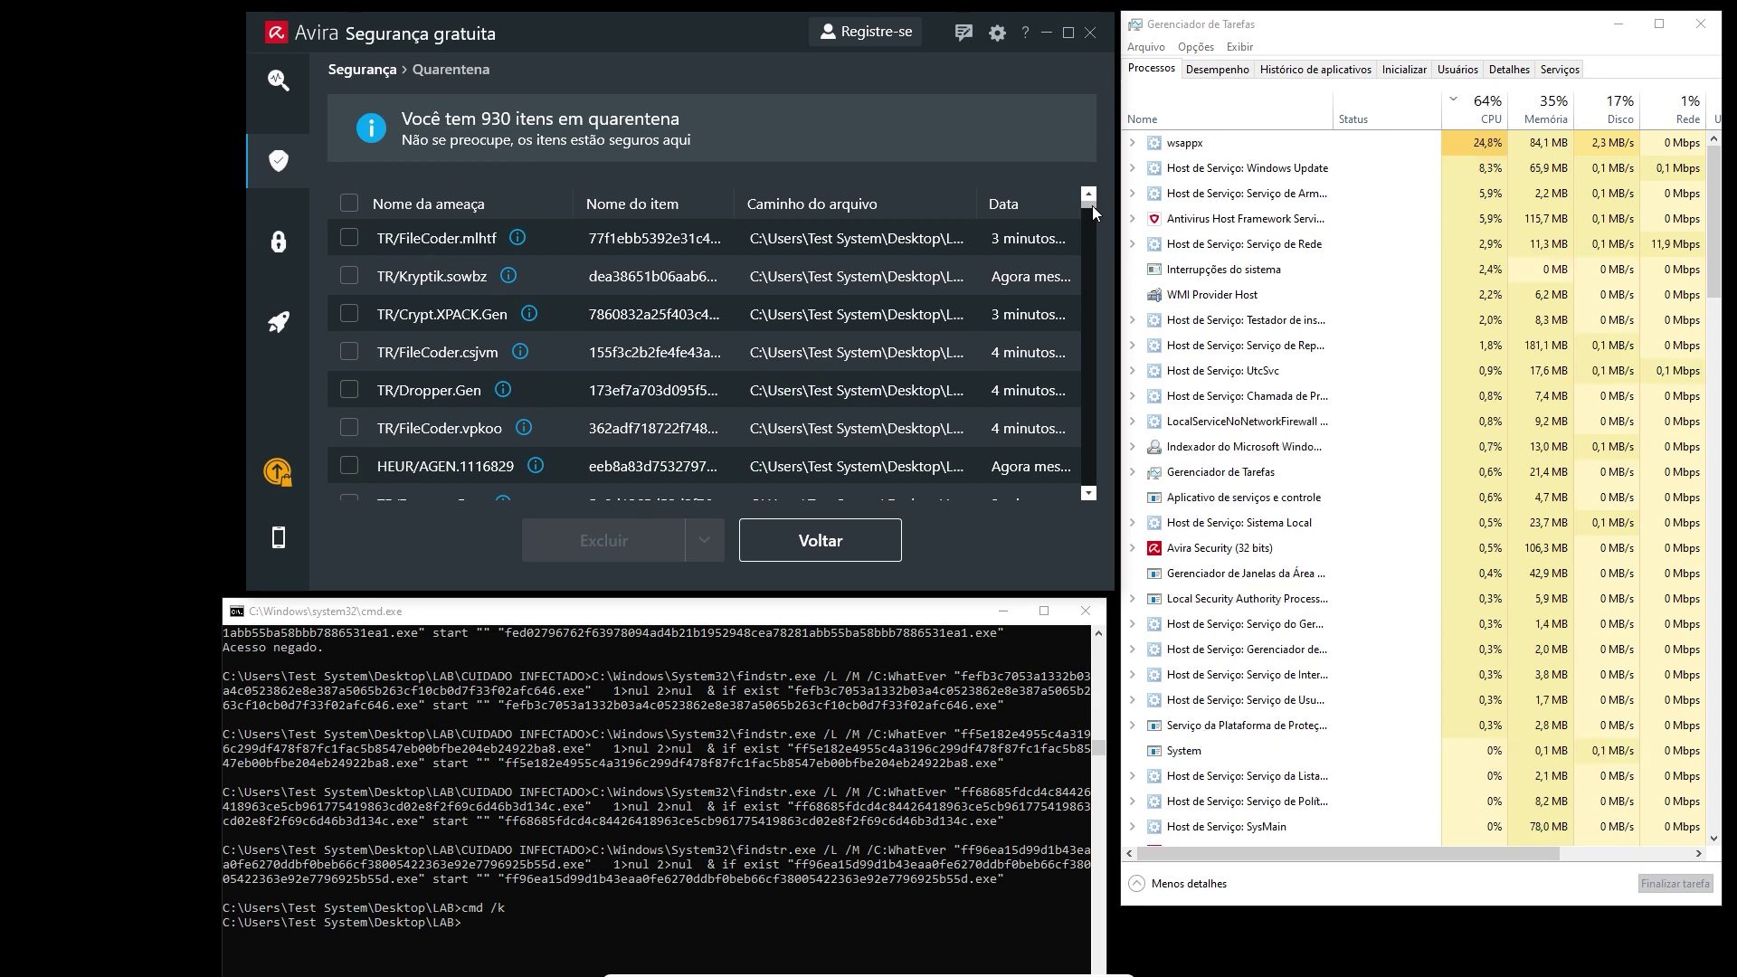
Run explorer.exe as a new task from Task Manager to restore the desktop, and close the command window
click(1147, 47)
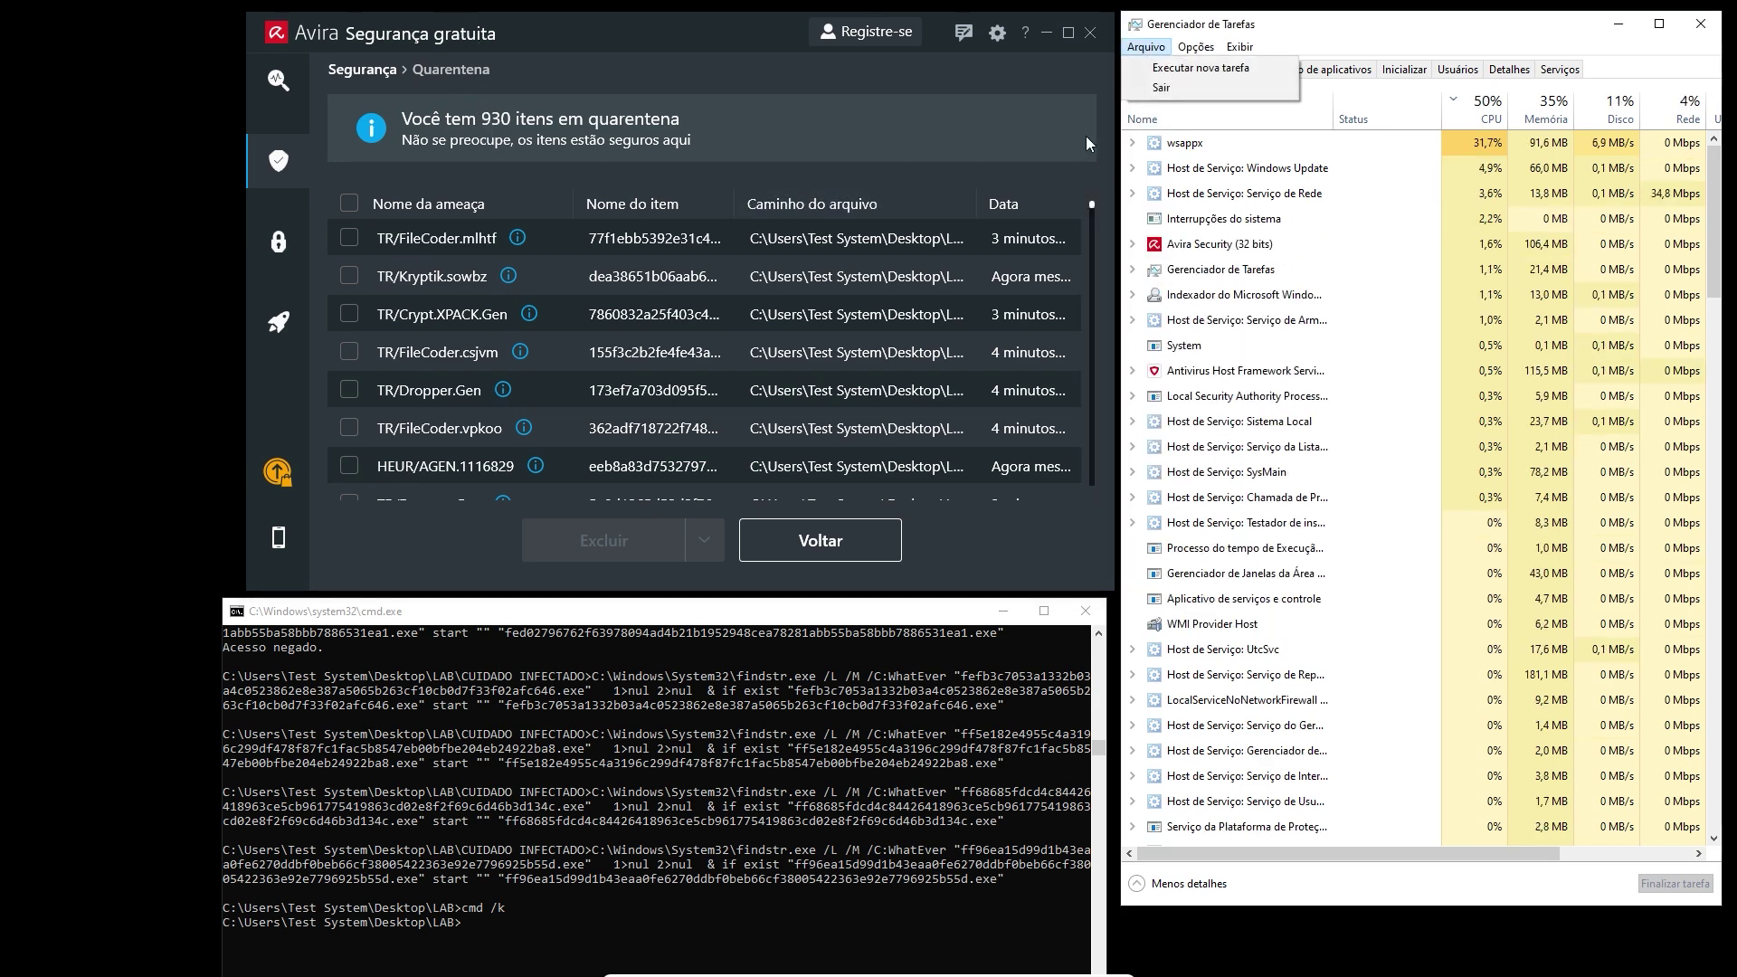
click(1185, 70)
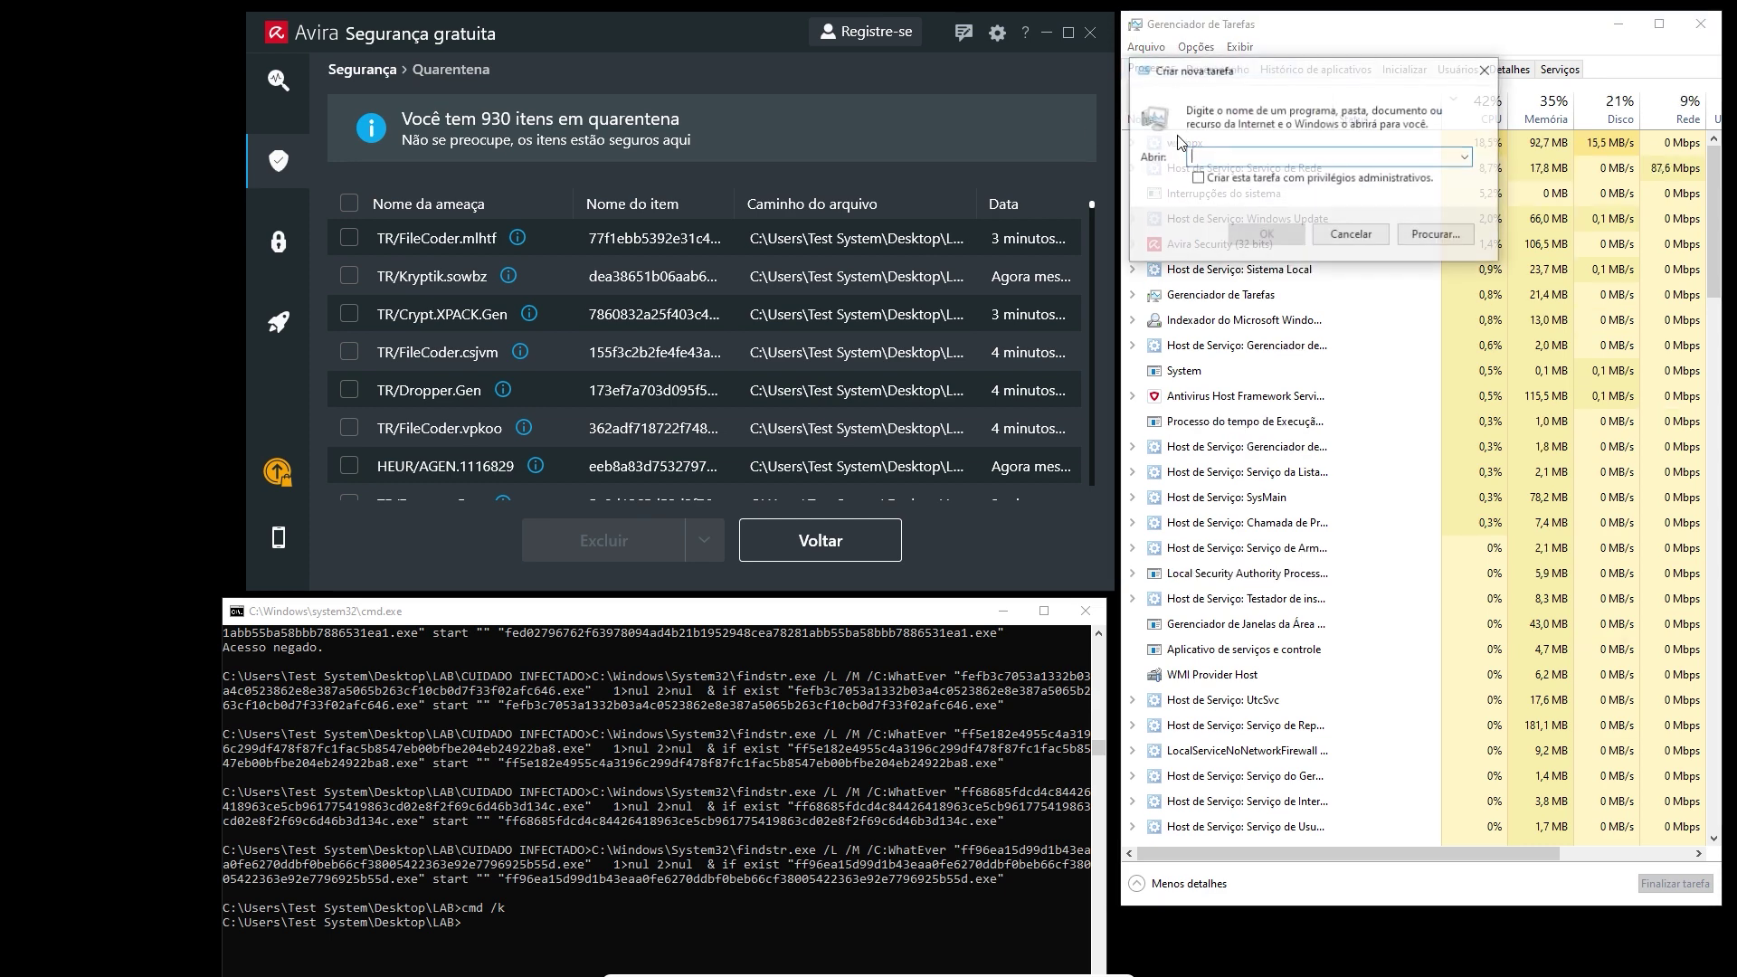
text(exp)
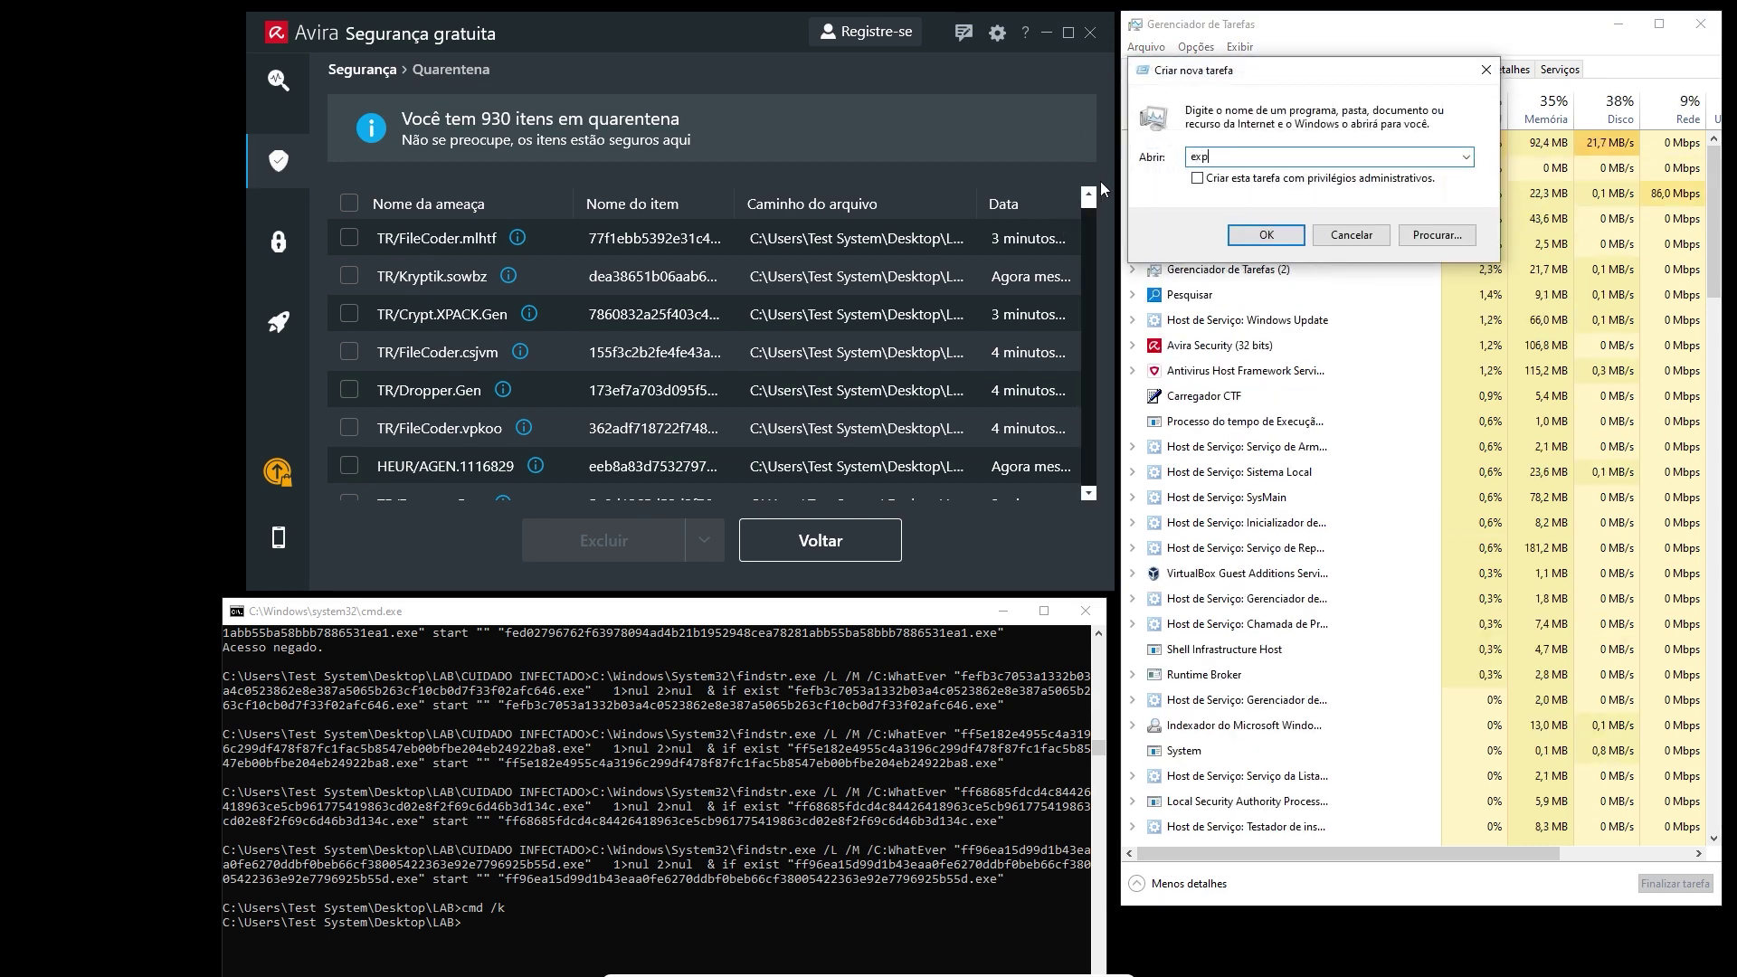
text(lorer)
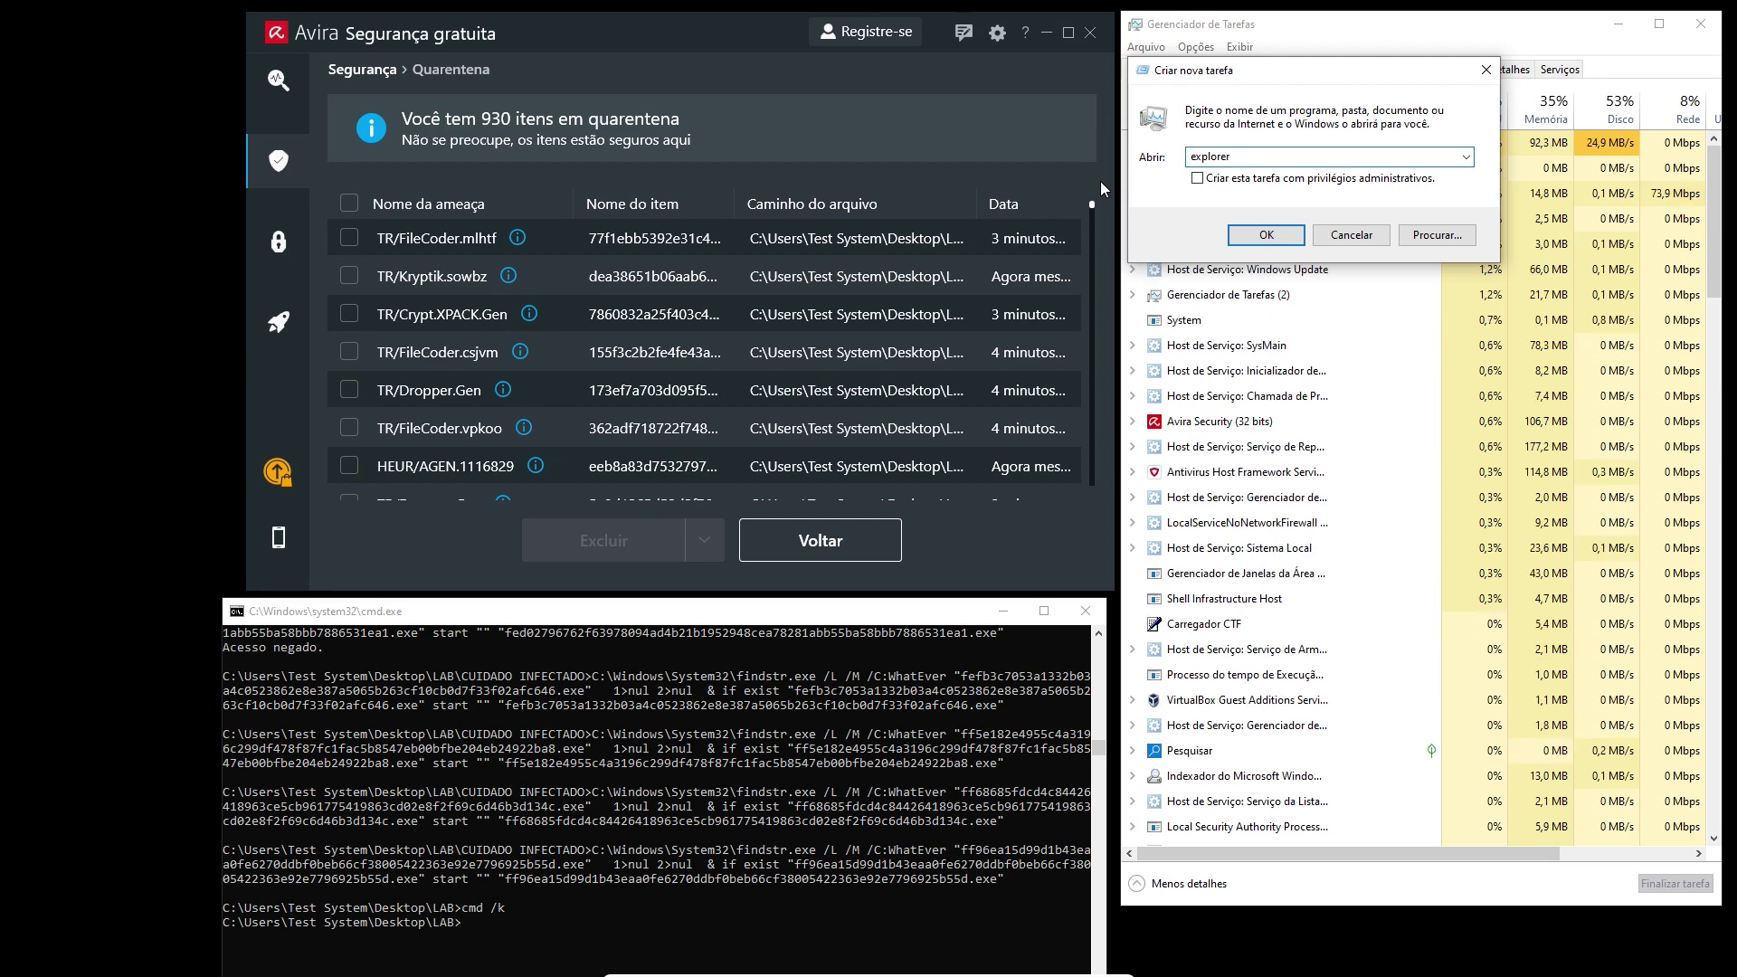
text(.exe)
key(Return)
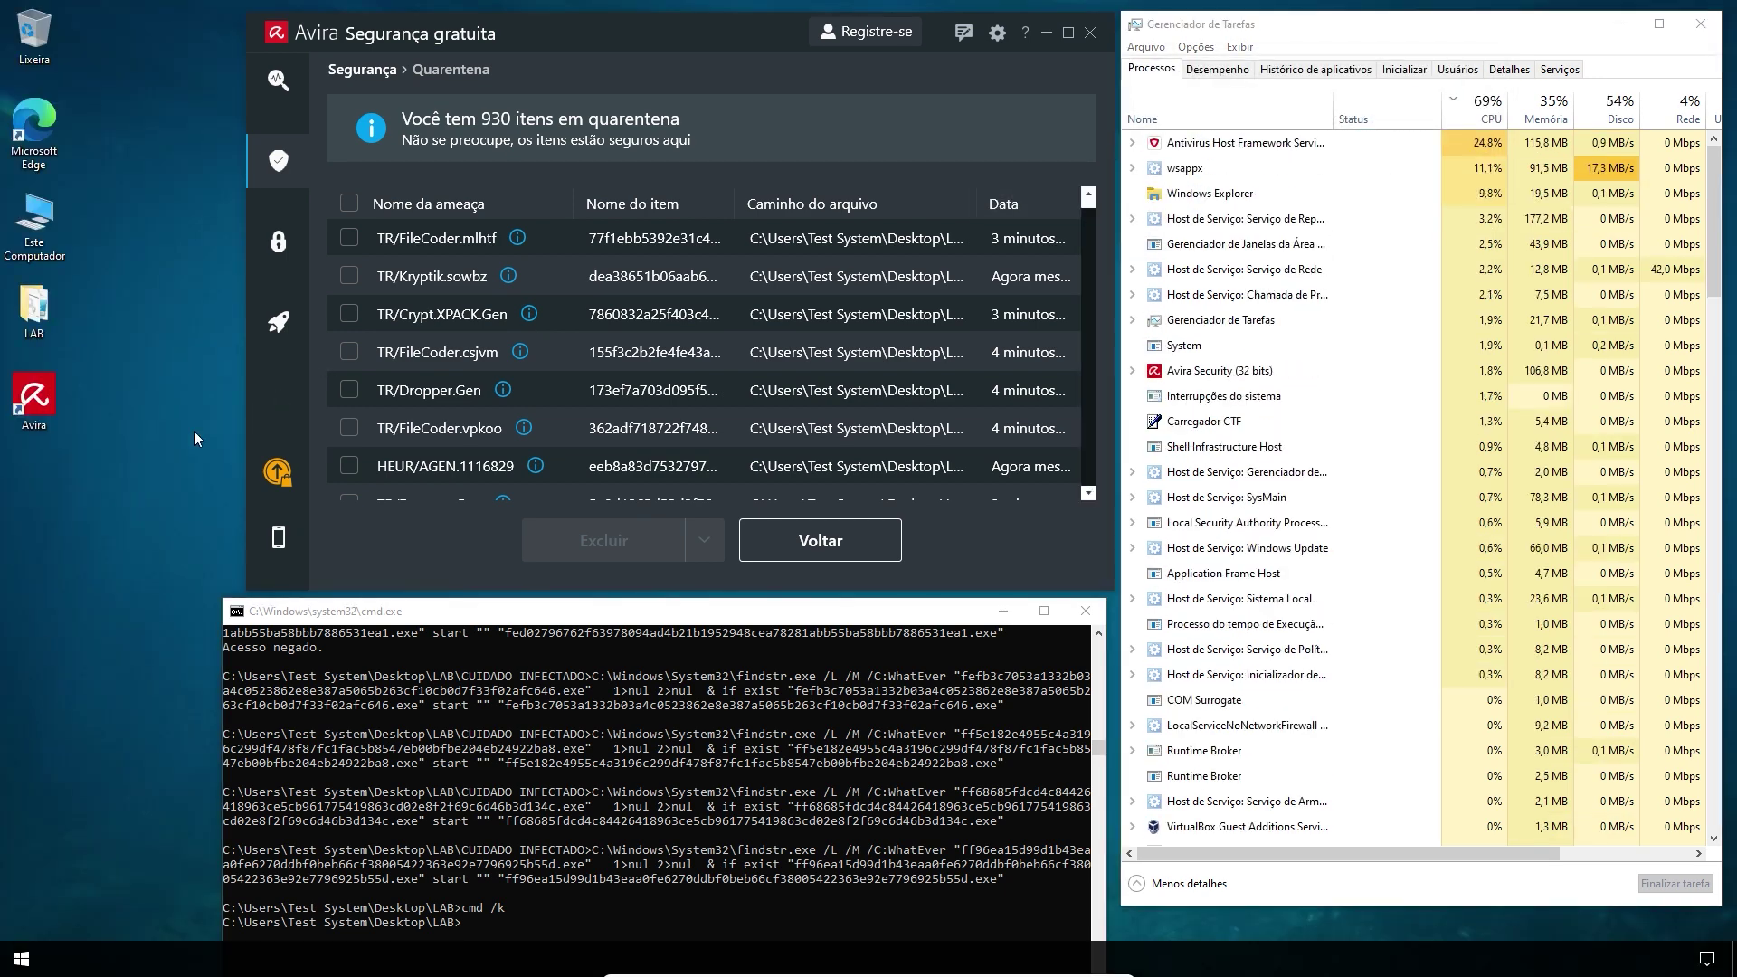
click(1091, 619)
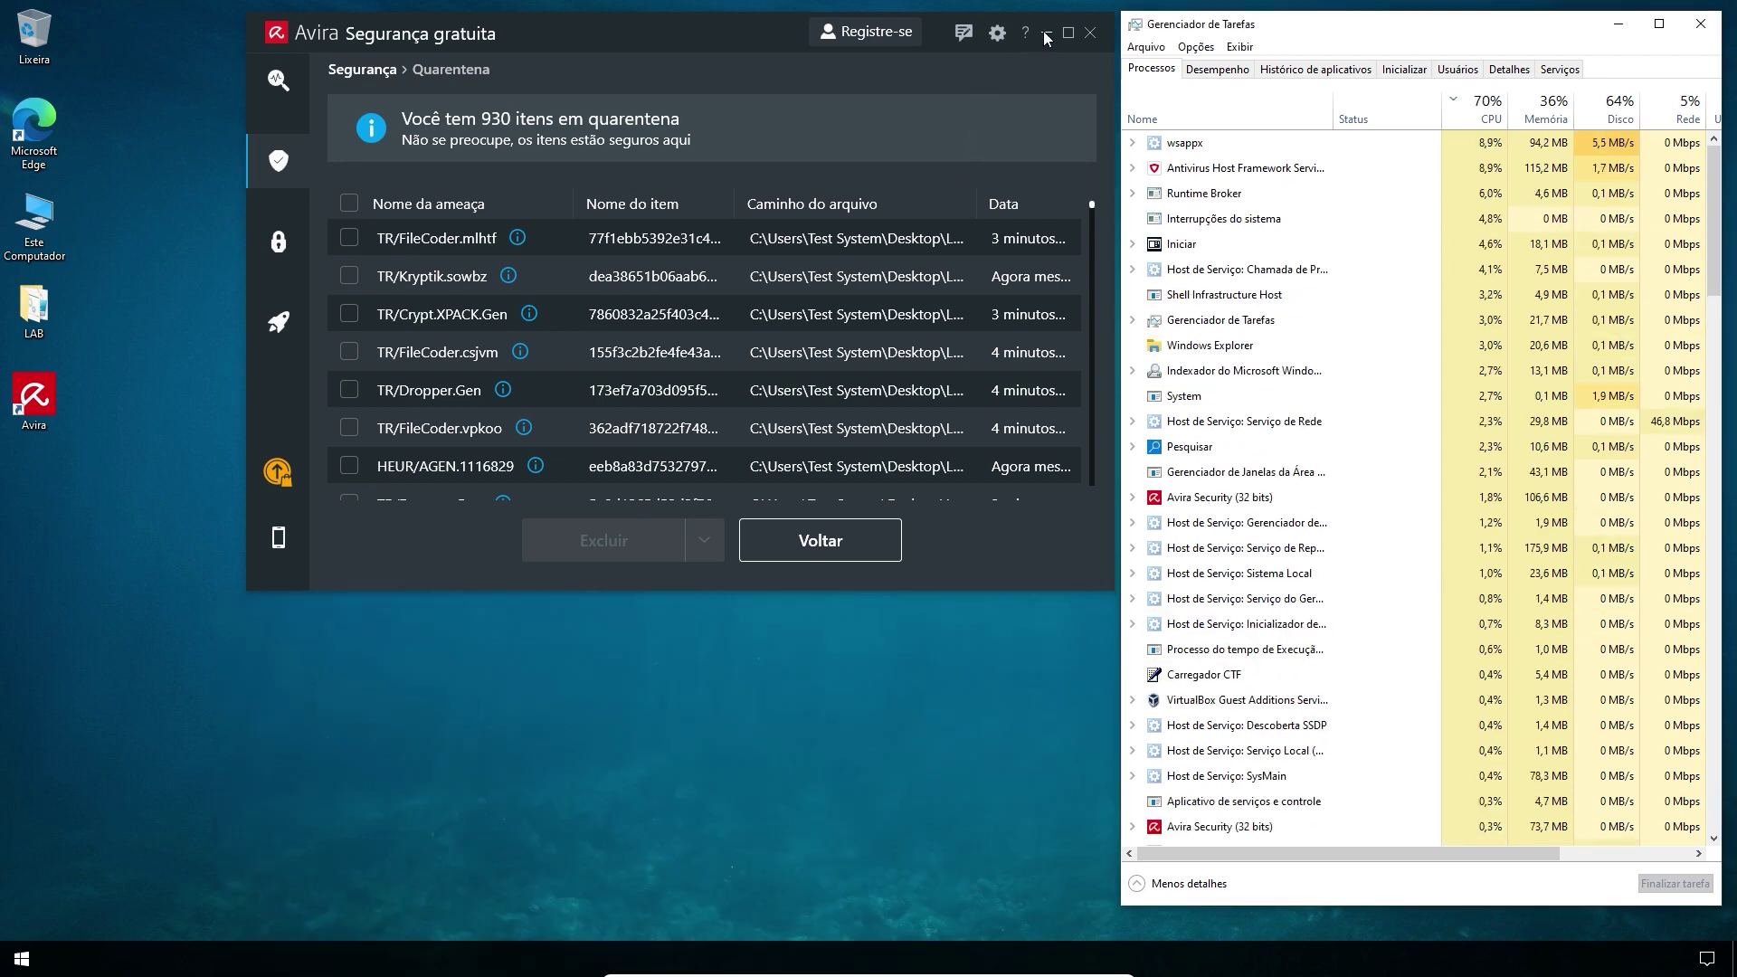
Open ARQUIVO IMPORTANTE and ARQUIVO MUITO IMPORTANTE from the LAB folder to check whether they are intact, closing each one
double_click(33, 308)
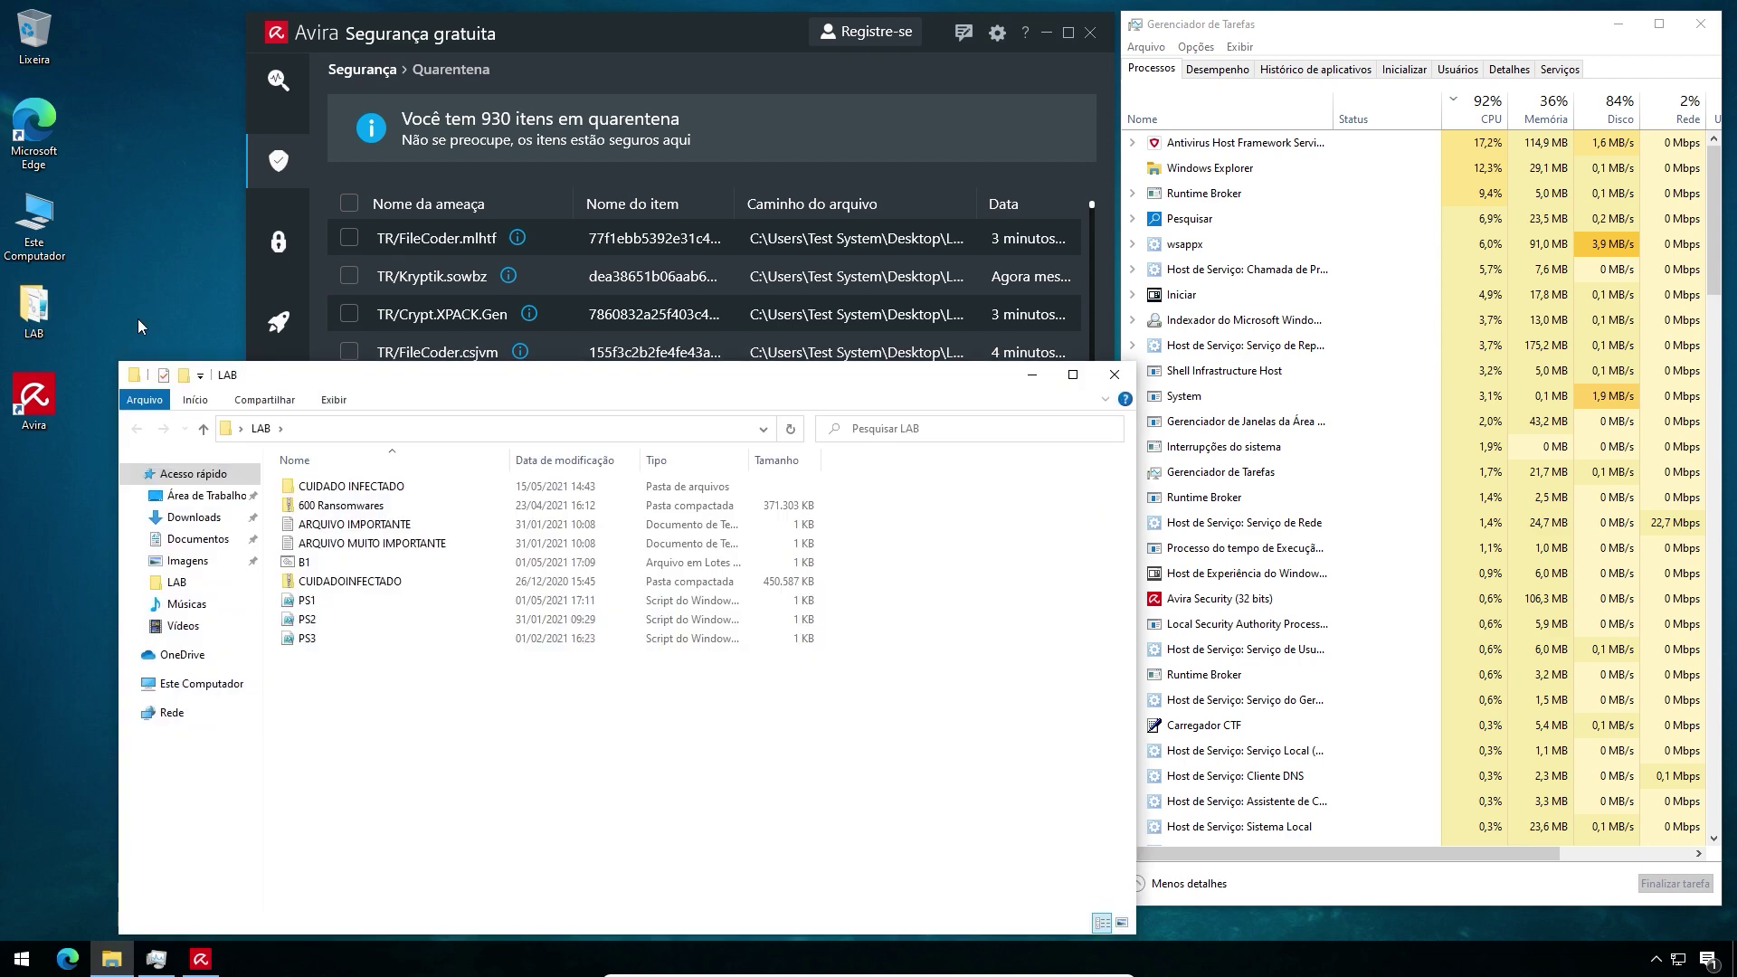
double_click(380, 525)
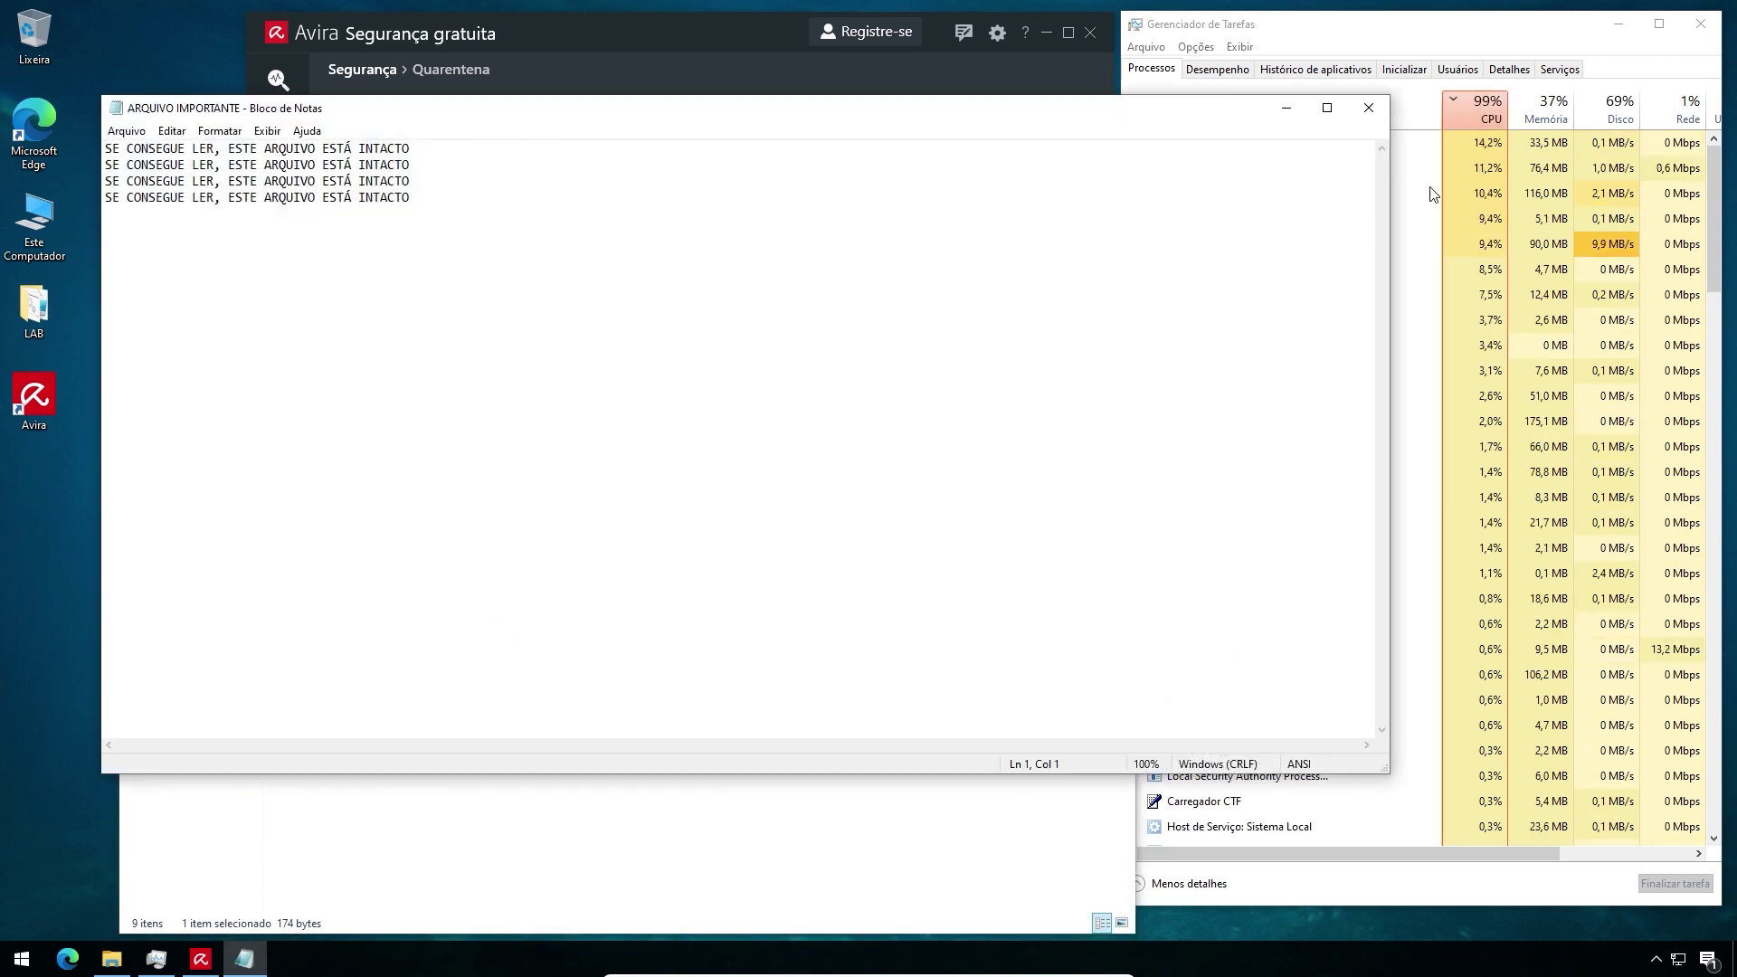
click(1368, 108)
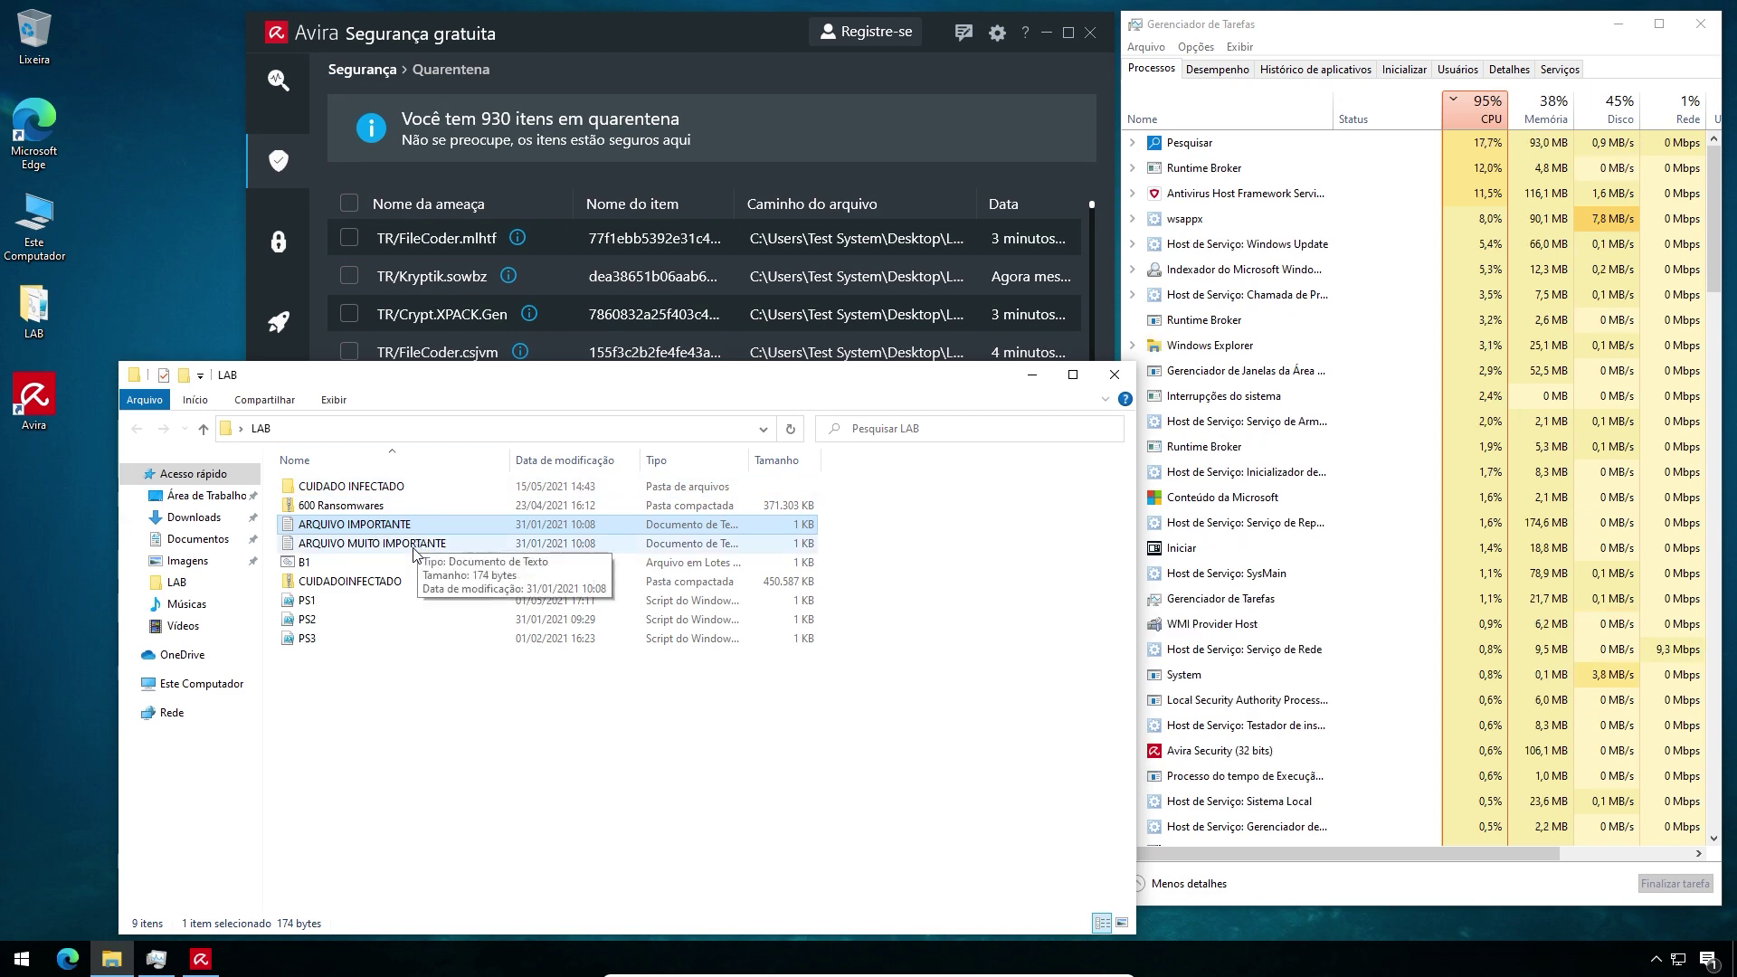
double_click(414, 544)
click(1368, 107)
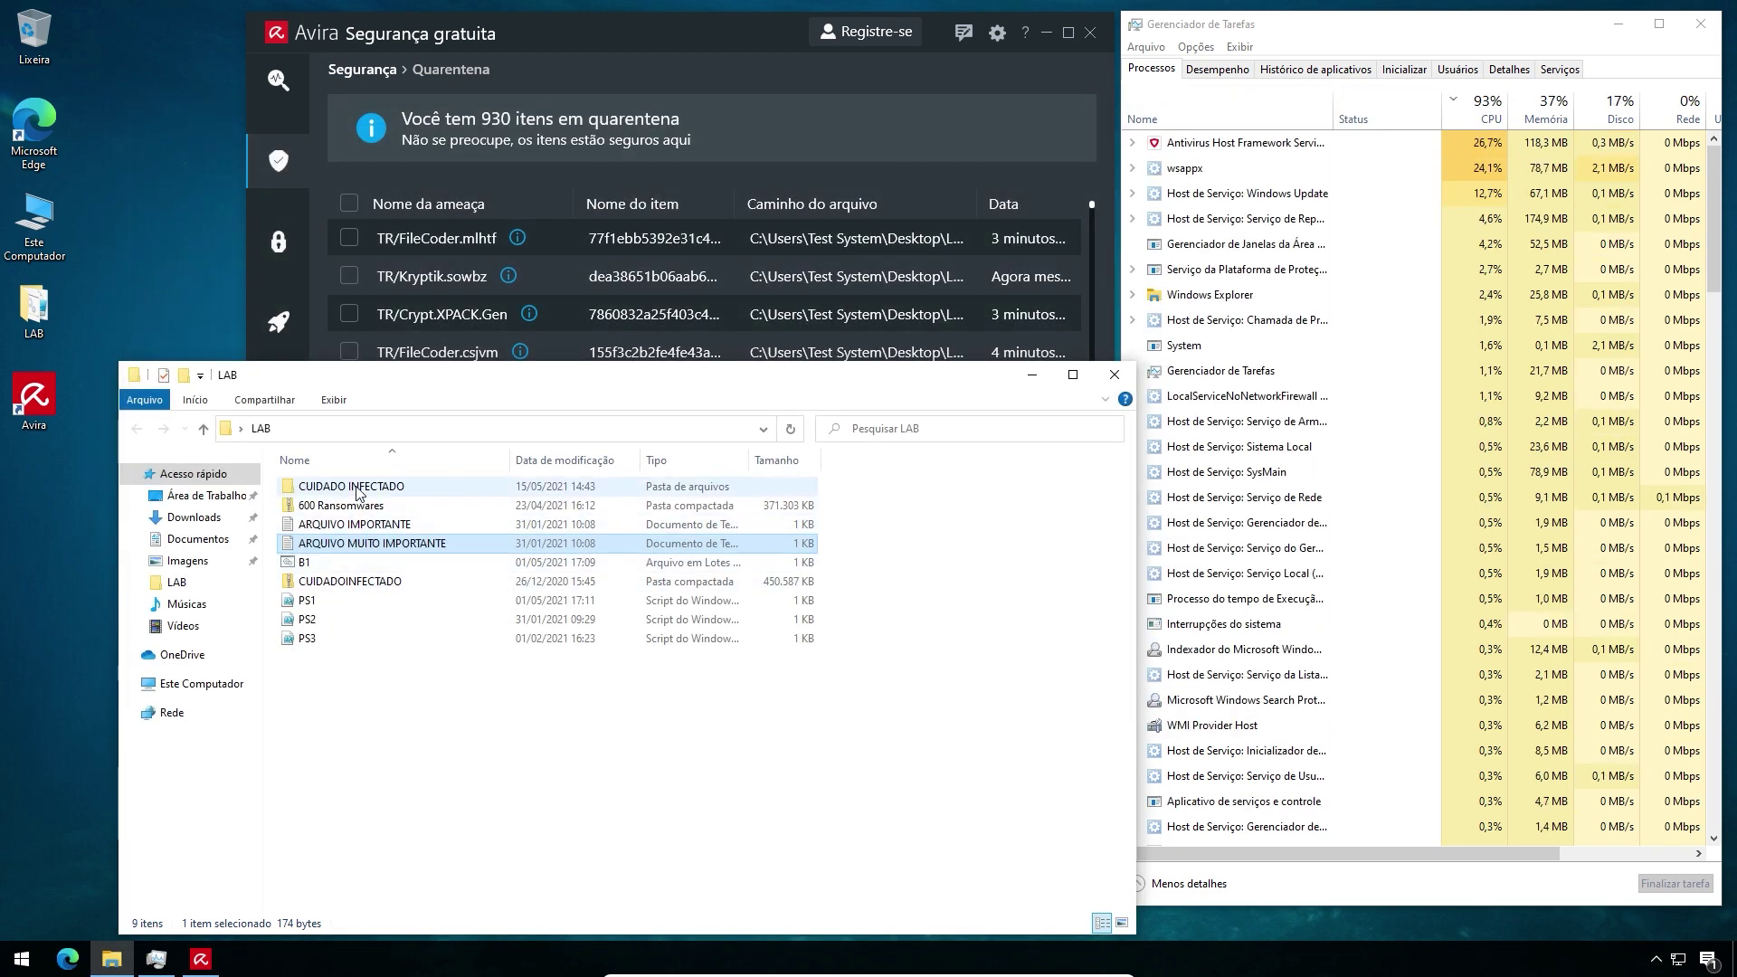
Check the properties of the CUIDADO INFECTADO folder for its remaining file count, and close them
click(336, 488)
right_click(333, 486)
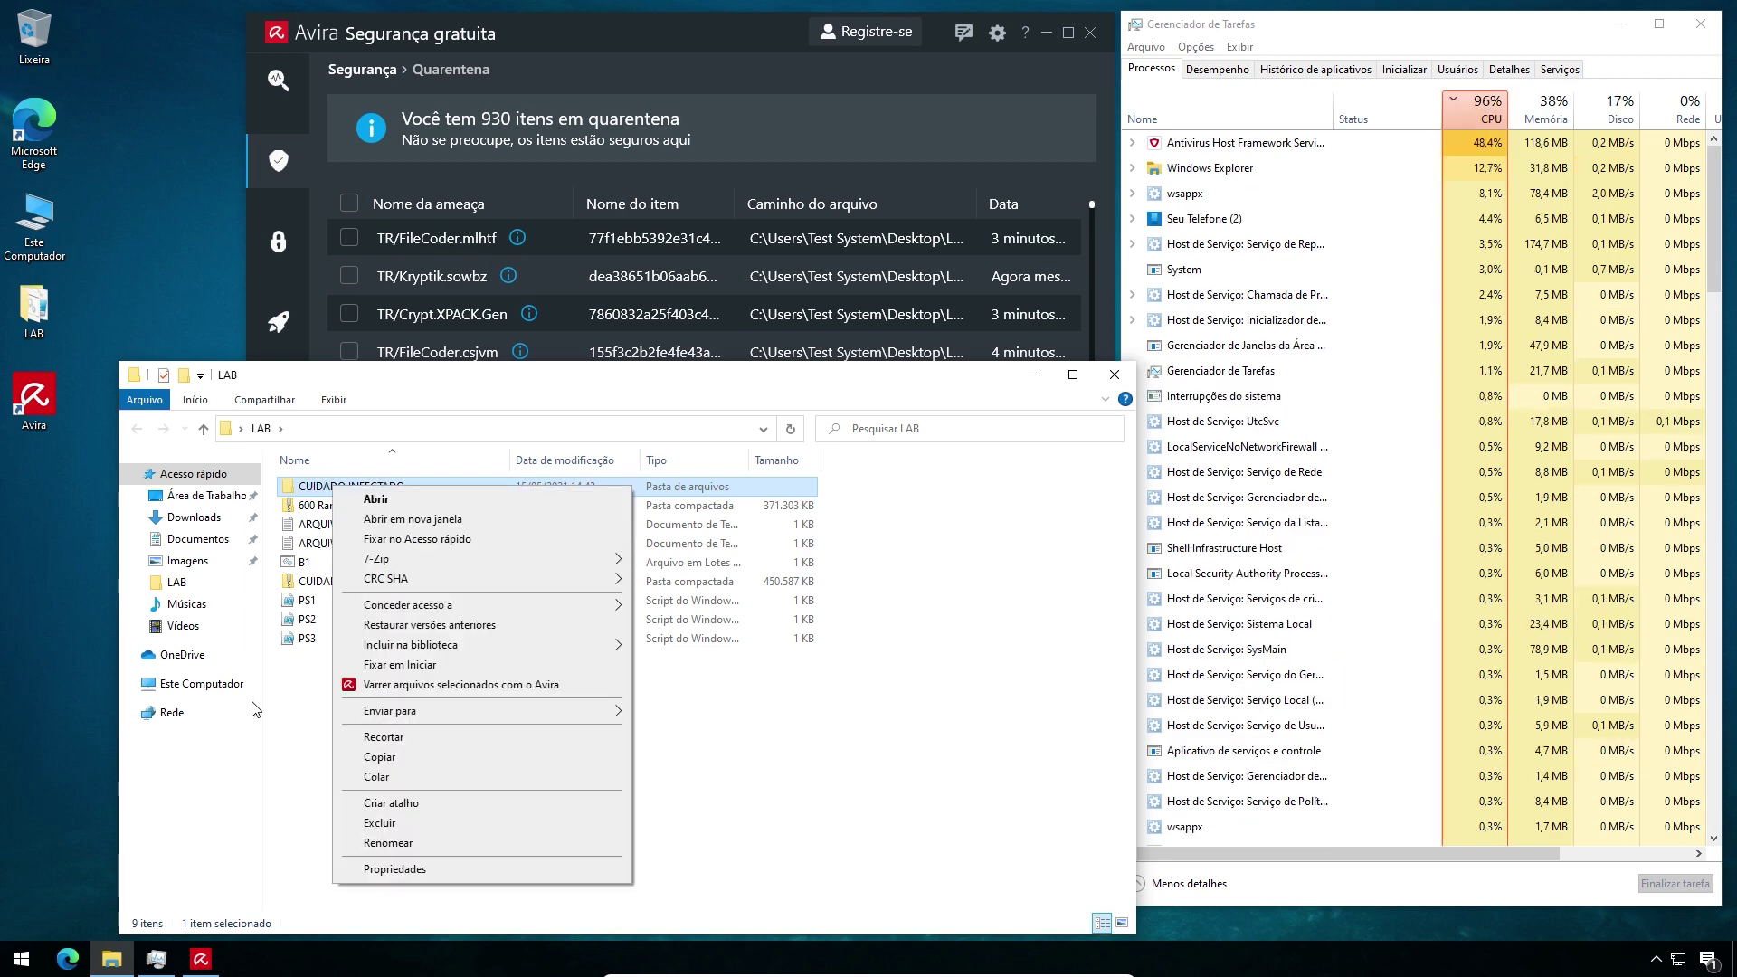
click(394, 870)
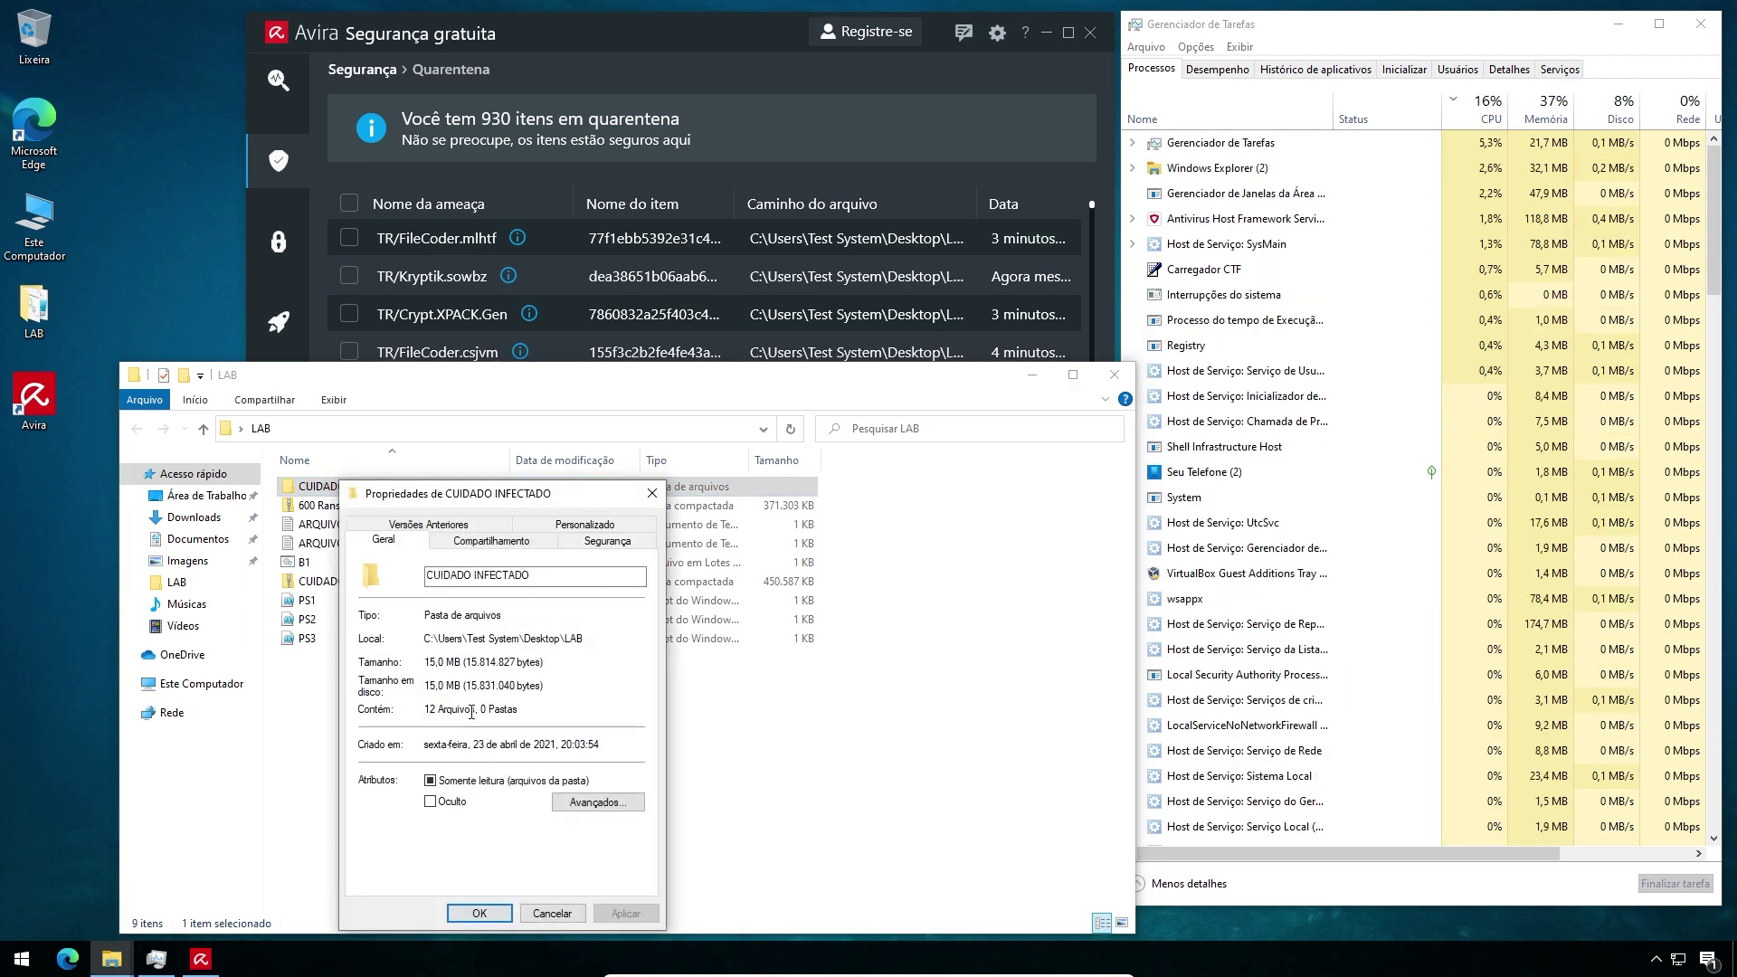
click(651, 493)
Scan the CUIDADO INFECTADO folder with Avira and apply the Limpe action to the detections
right_click(375, 486)
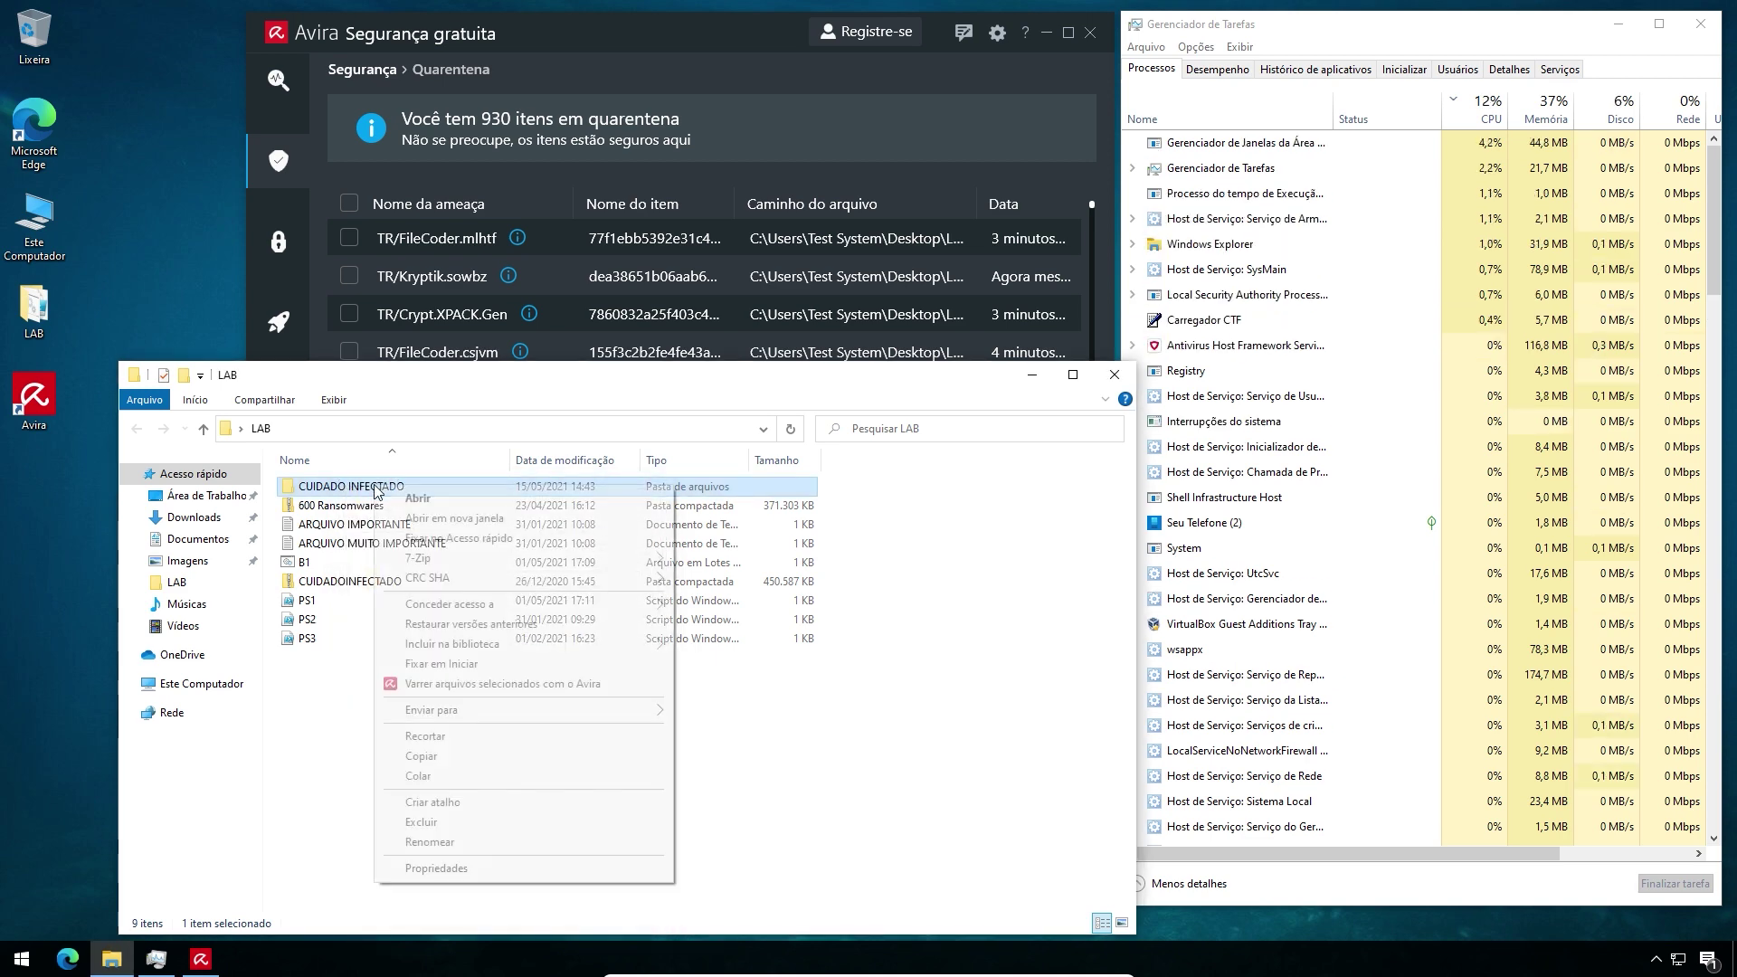
click(468, 685)
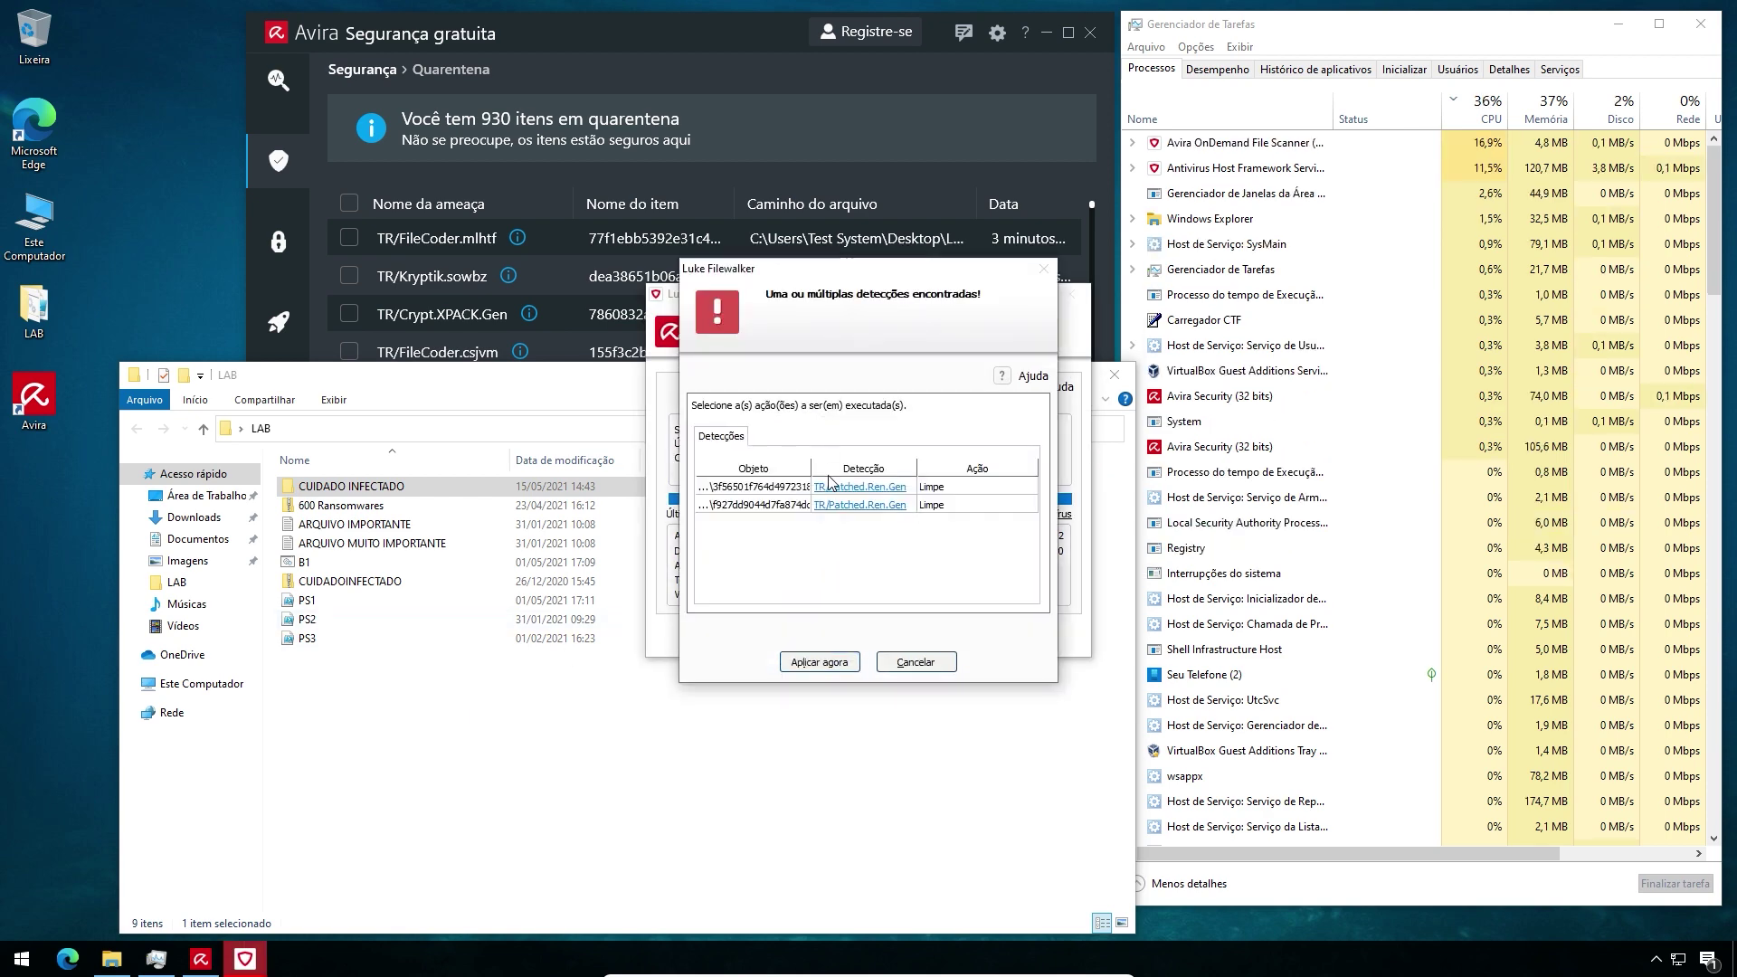
click(842, 667)
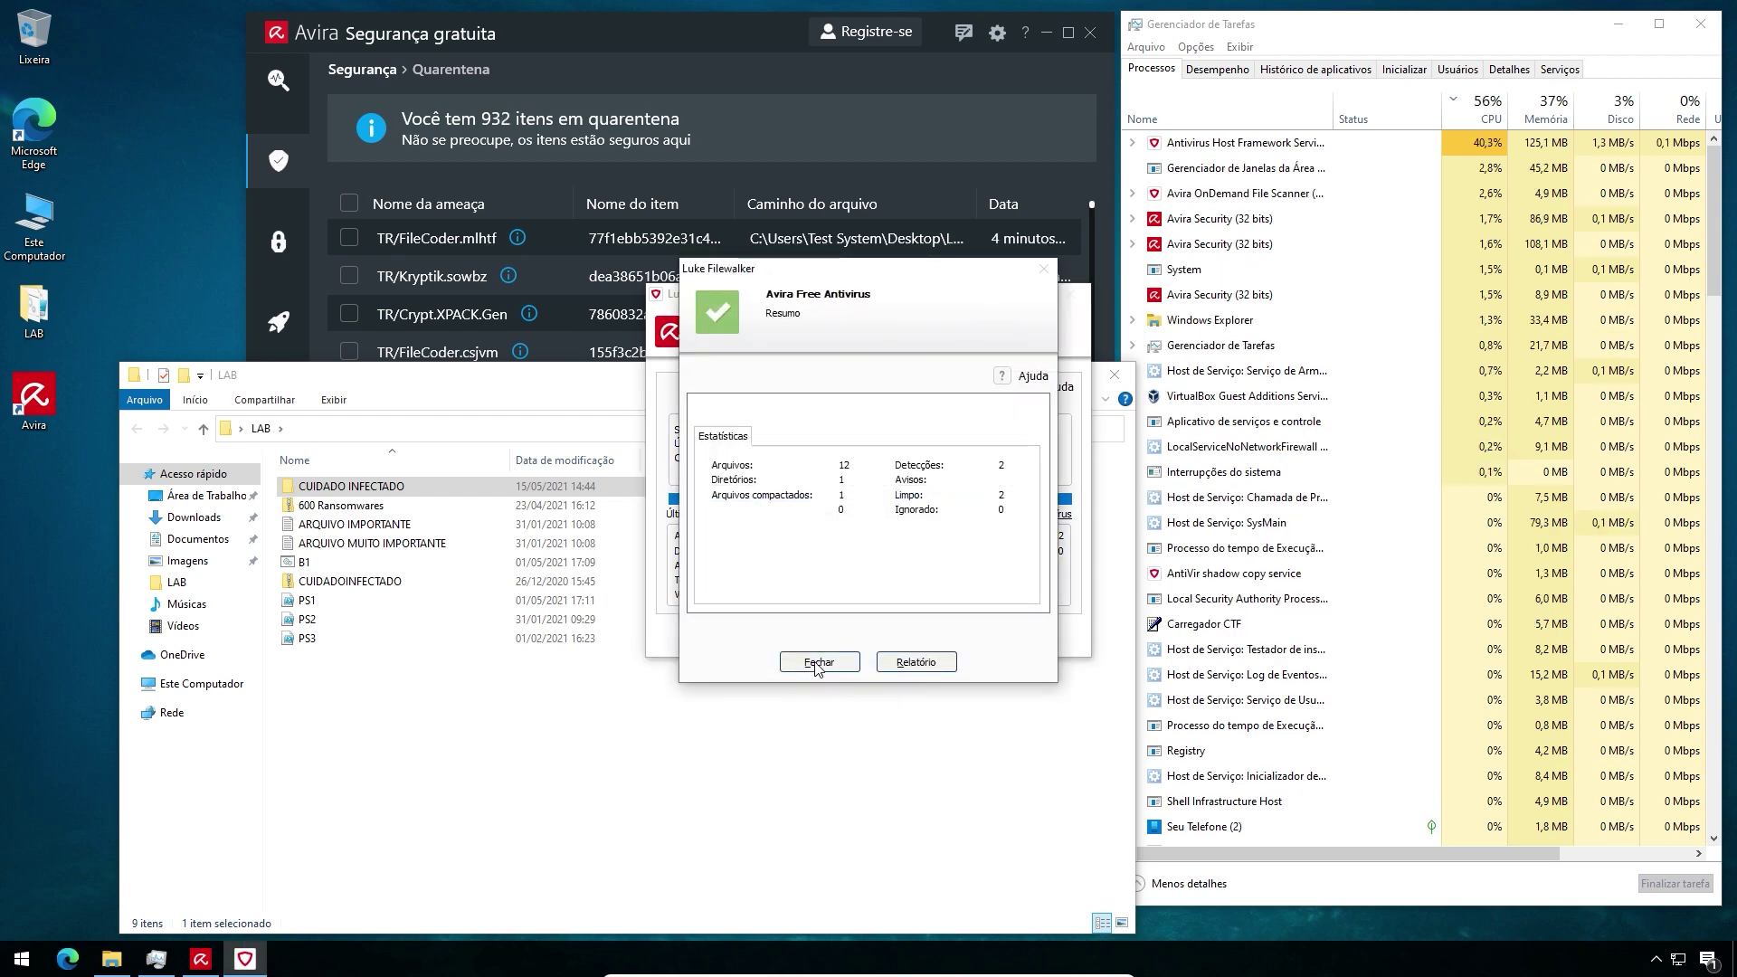
Close the scan summary, inspect the CUIDADO INFECTADO folder's properties and remaining files, and close both windows
click(814, 664)
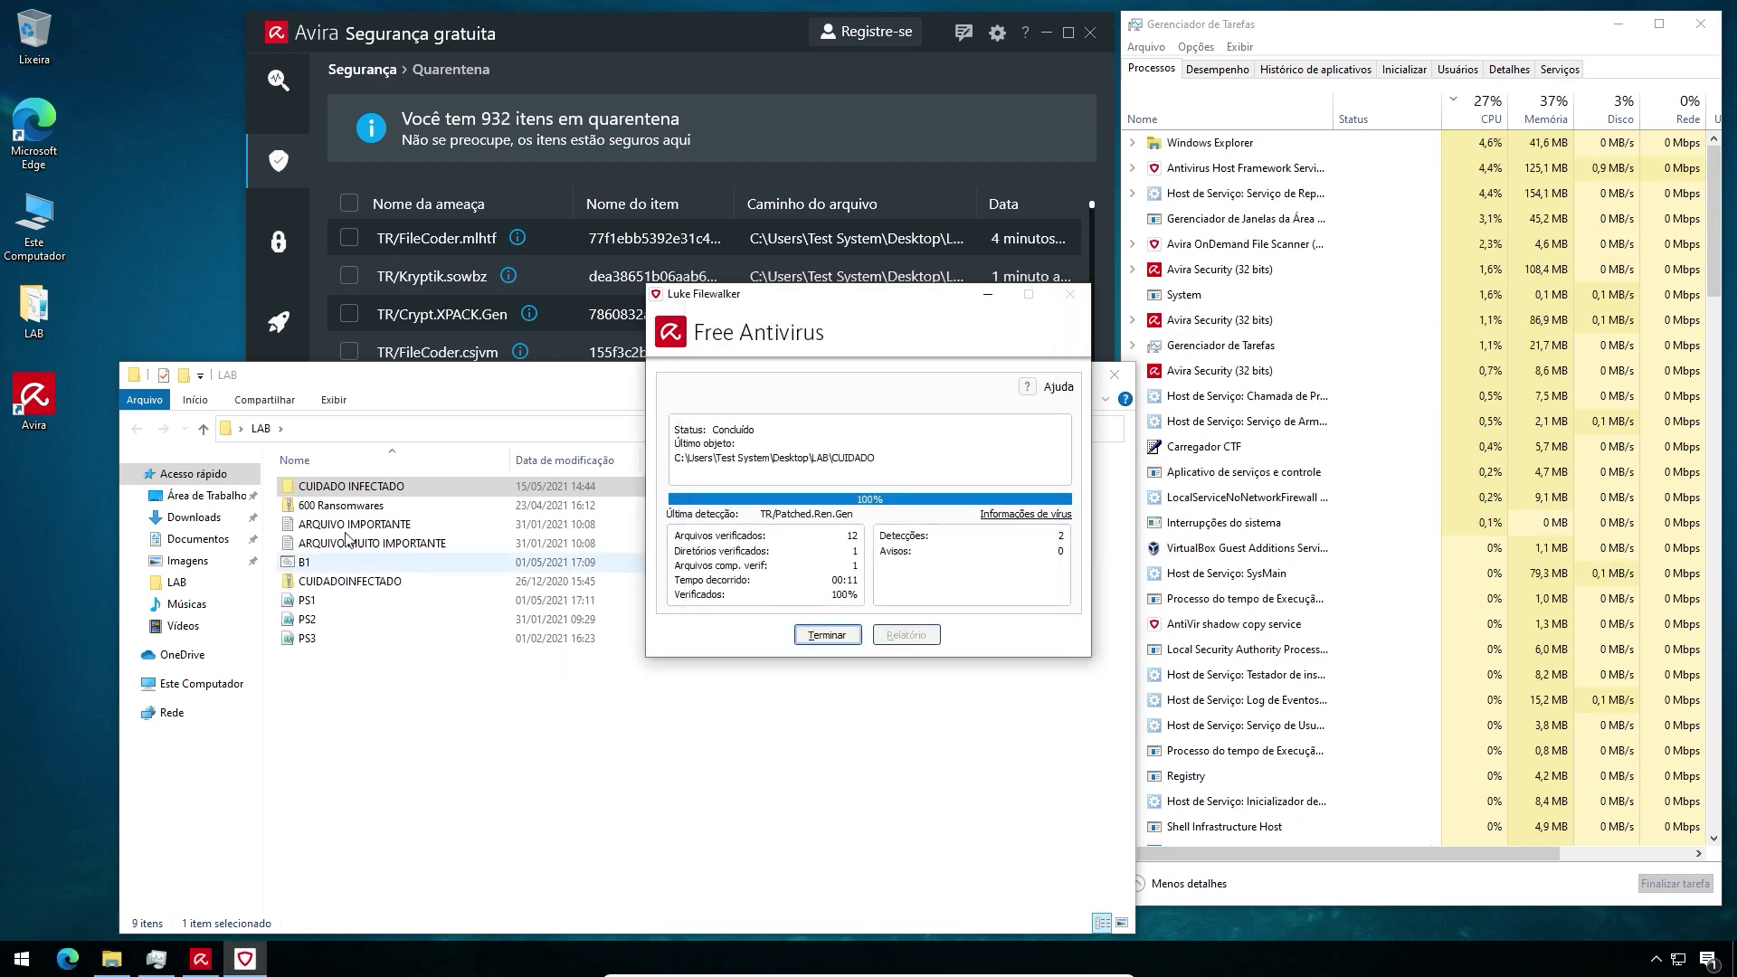
right_click(341, 491)
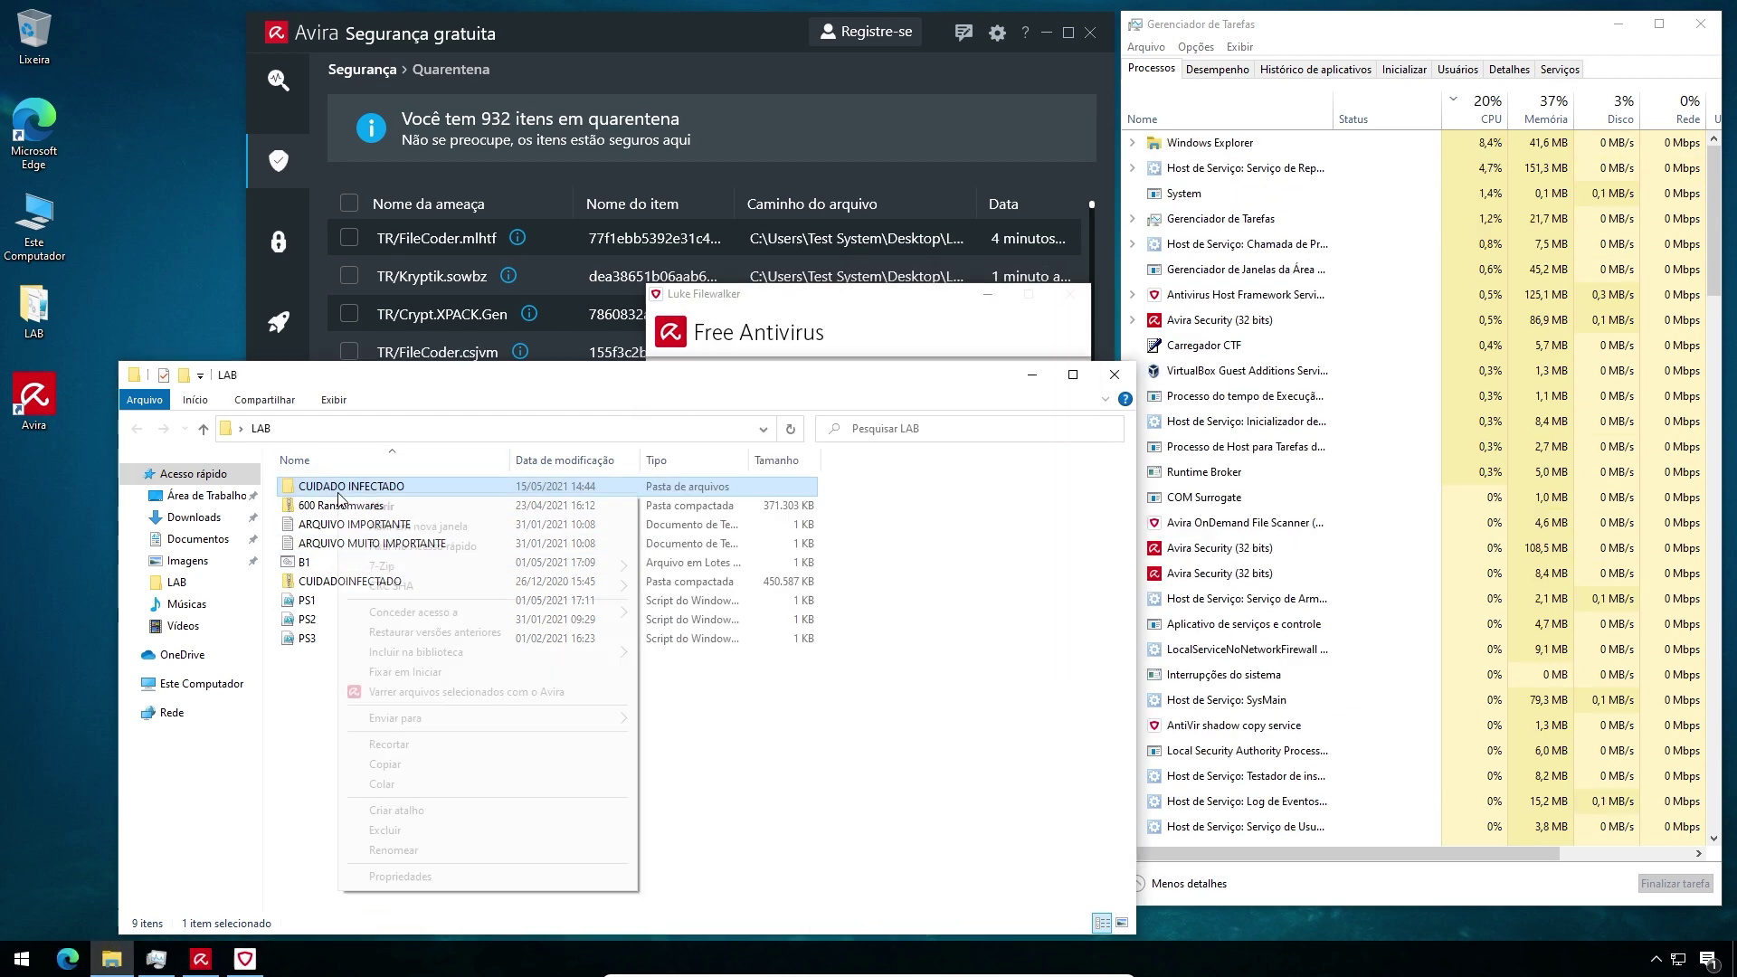
click(409, 883)
key(Escape)
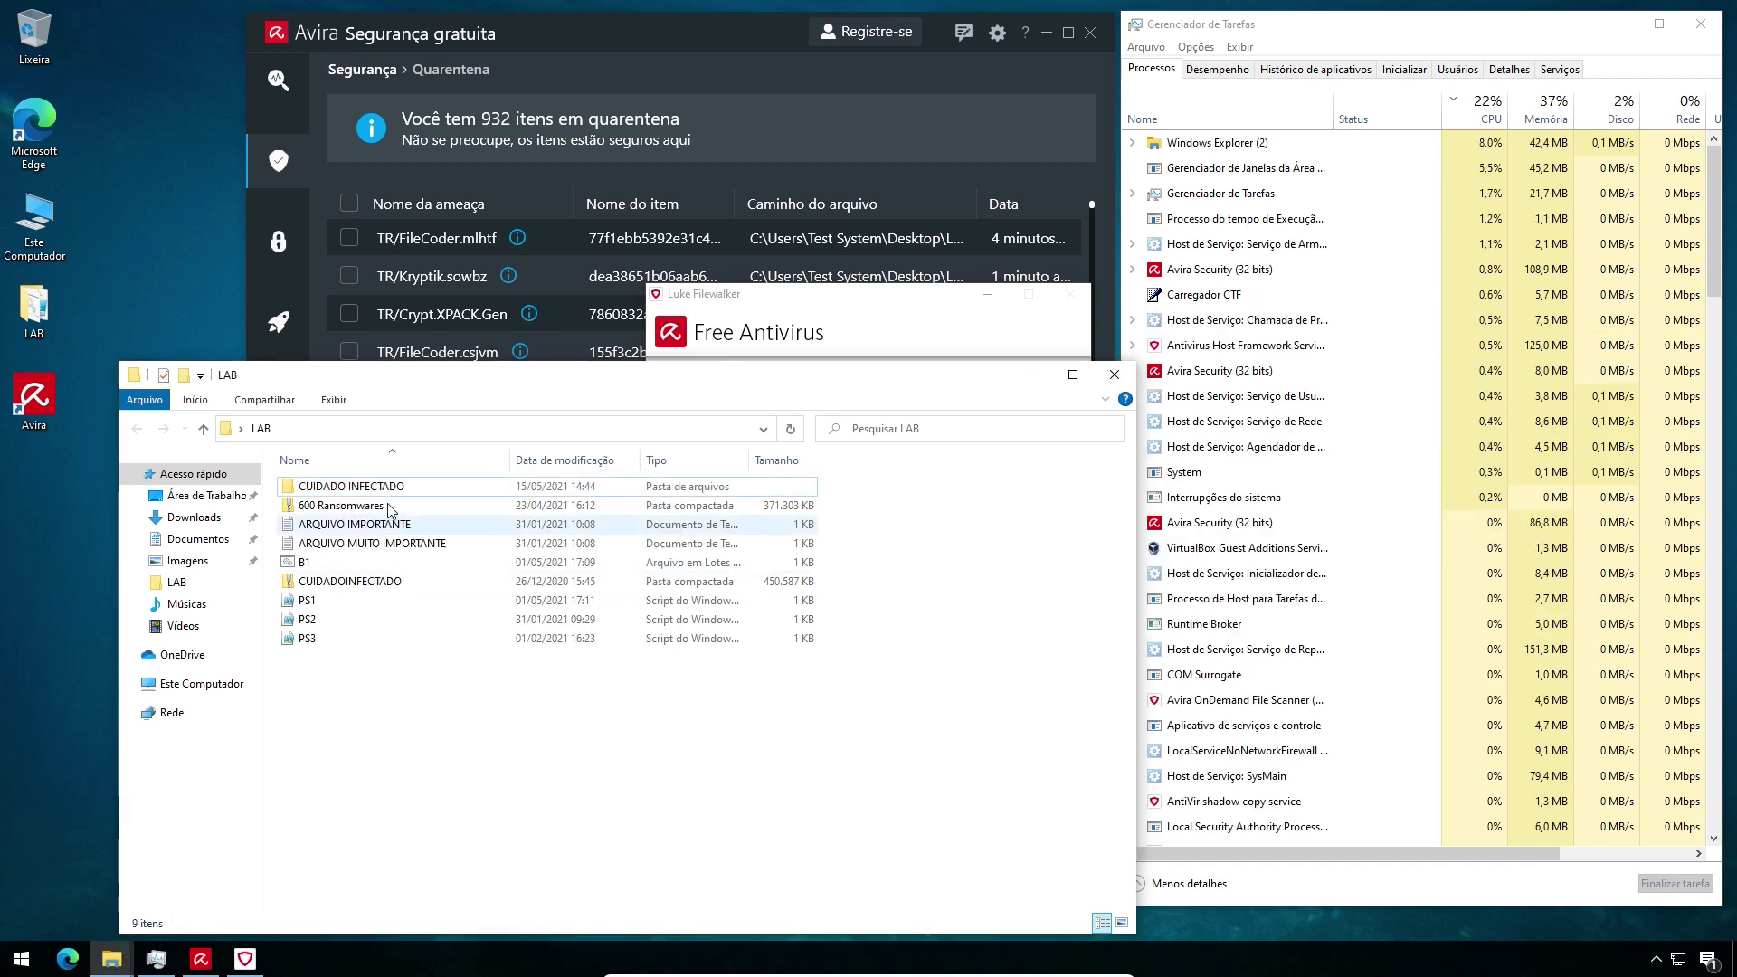
key(Return)
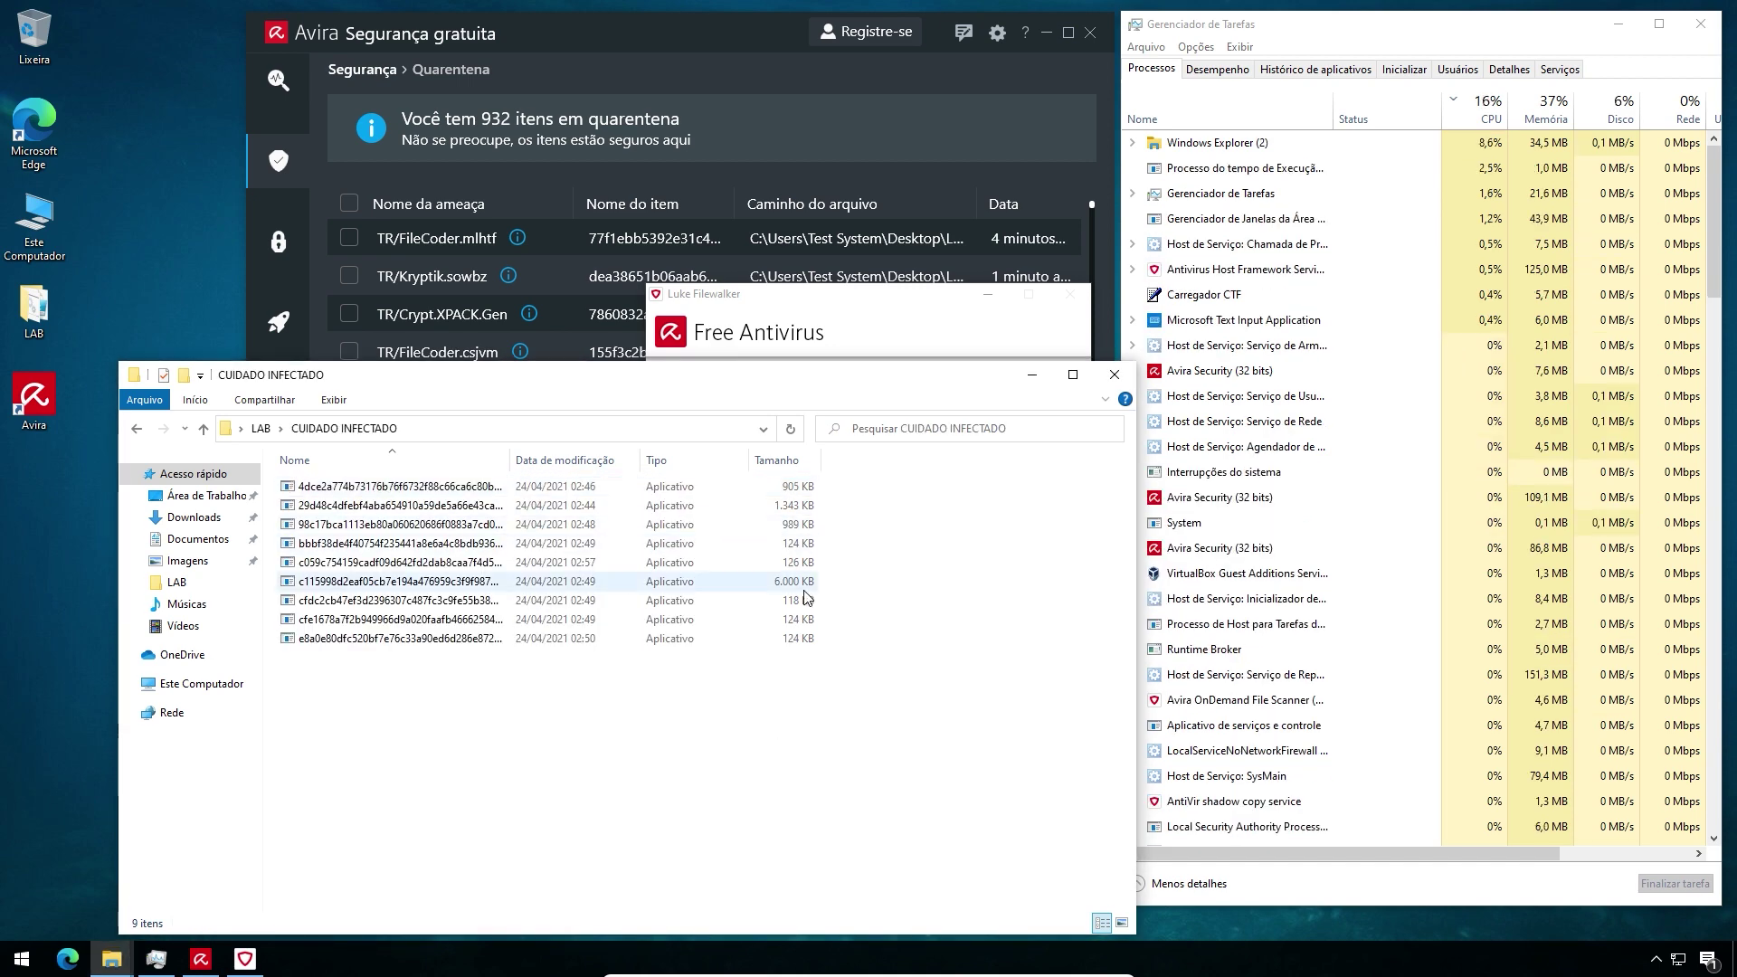
click(1112, 381)
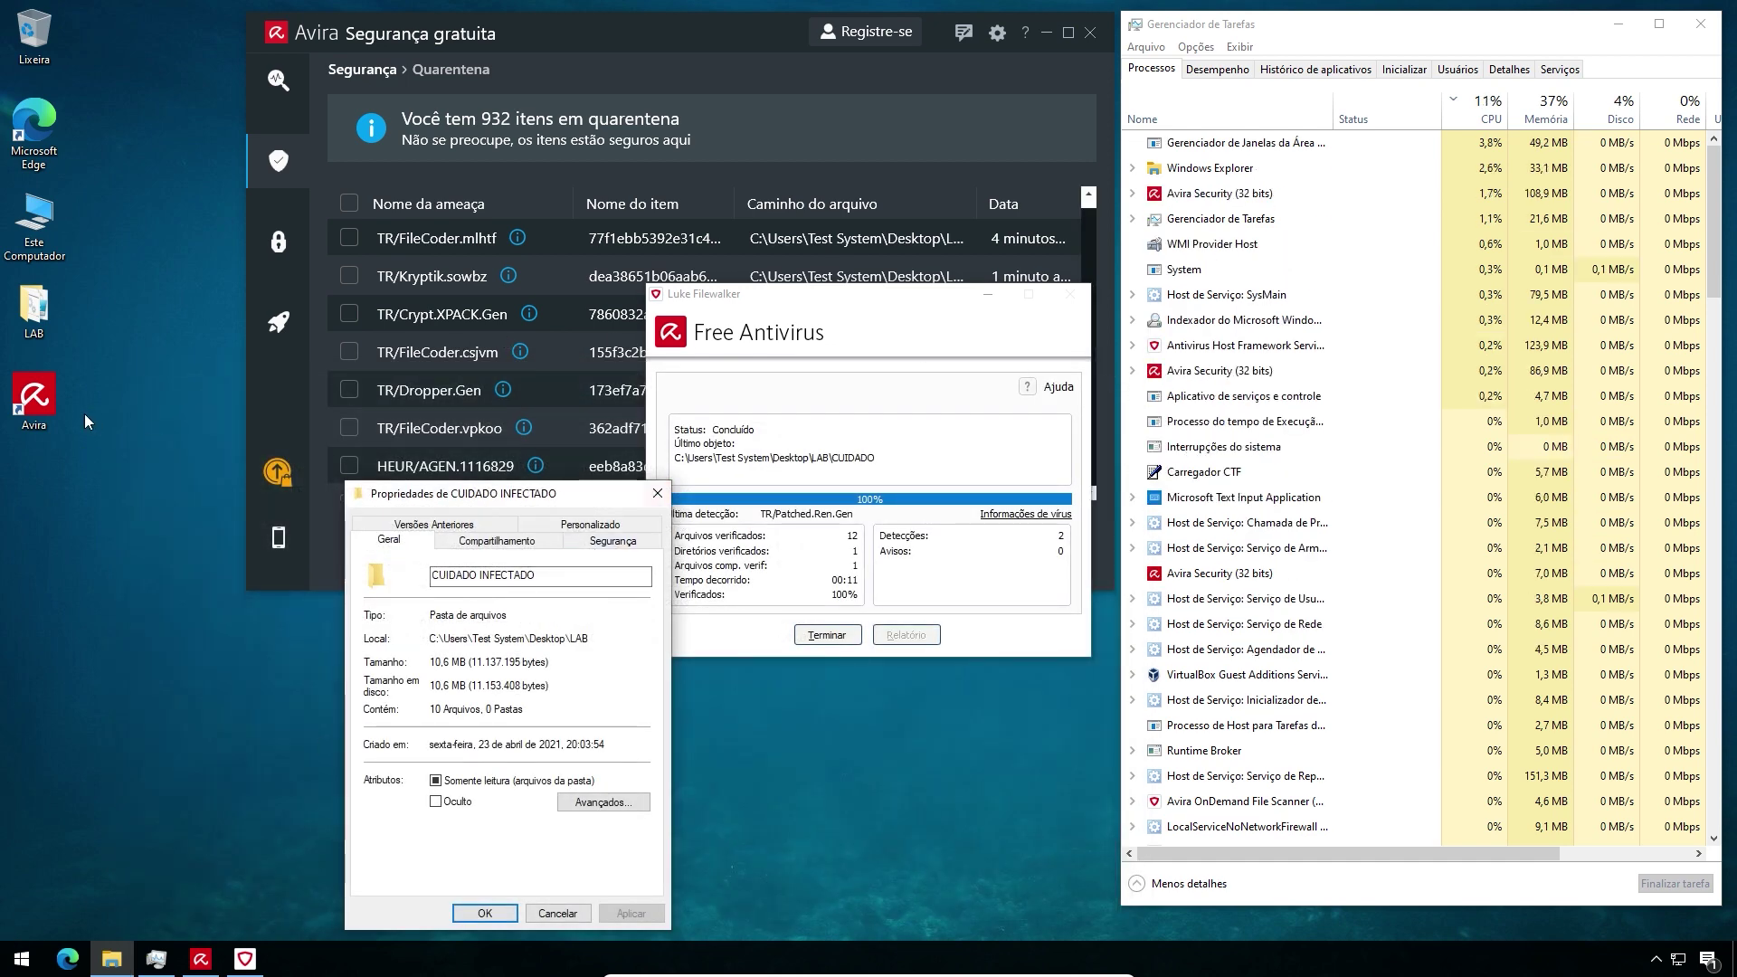
click(658, 495)
Reopen the LAB folder, open ARQUIVO IMPORTANTE to check that its text is readable, and close it
double_click(36, 306)
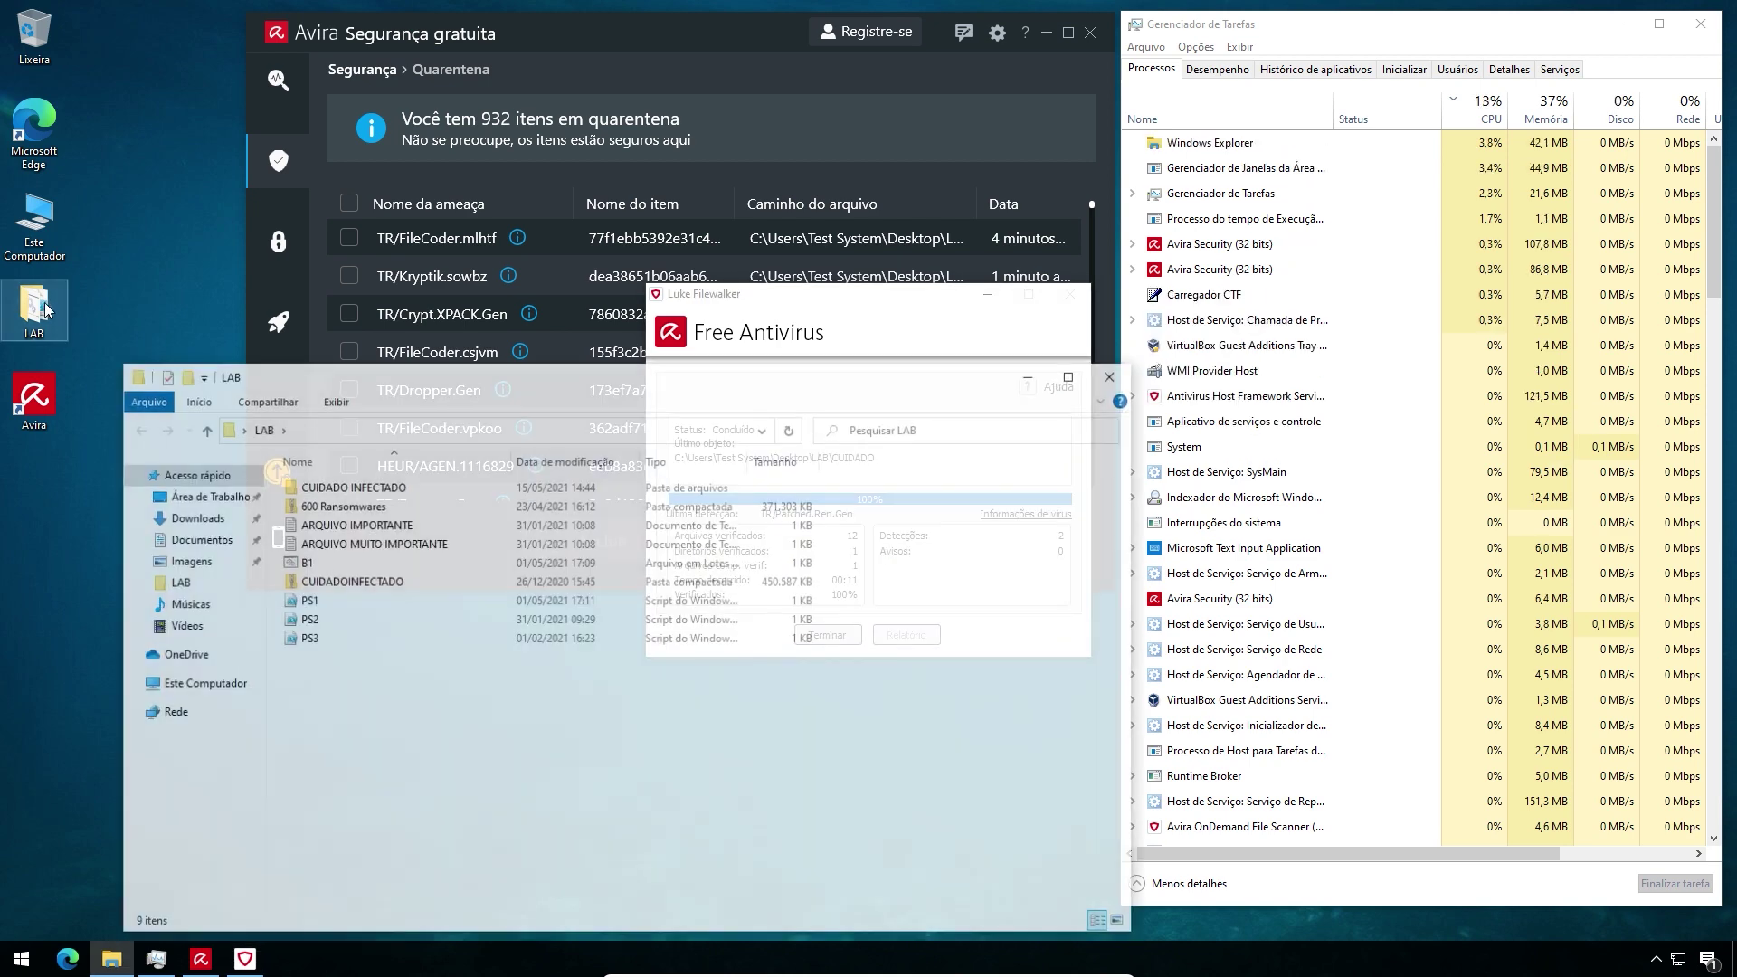
double_click(343, 525)
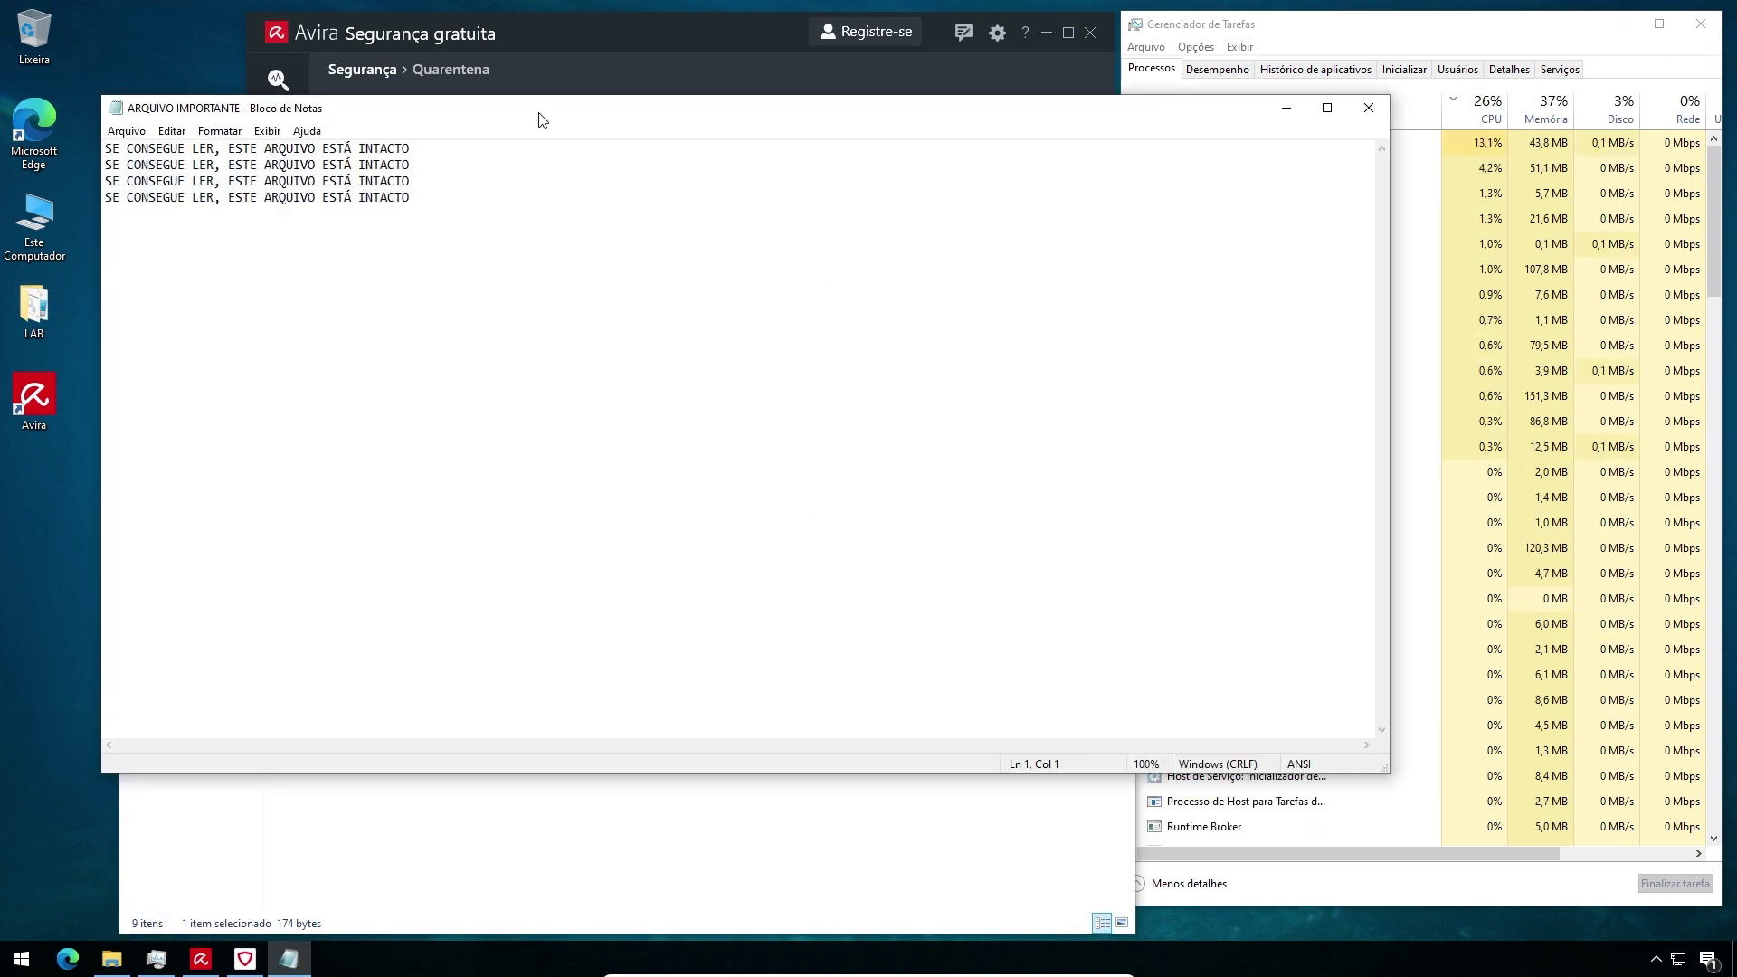
click(1369, 108)
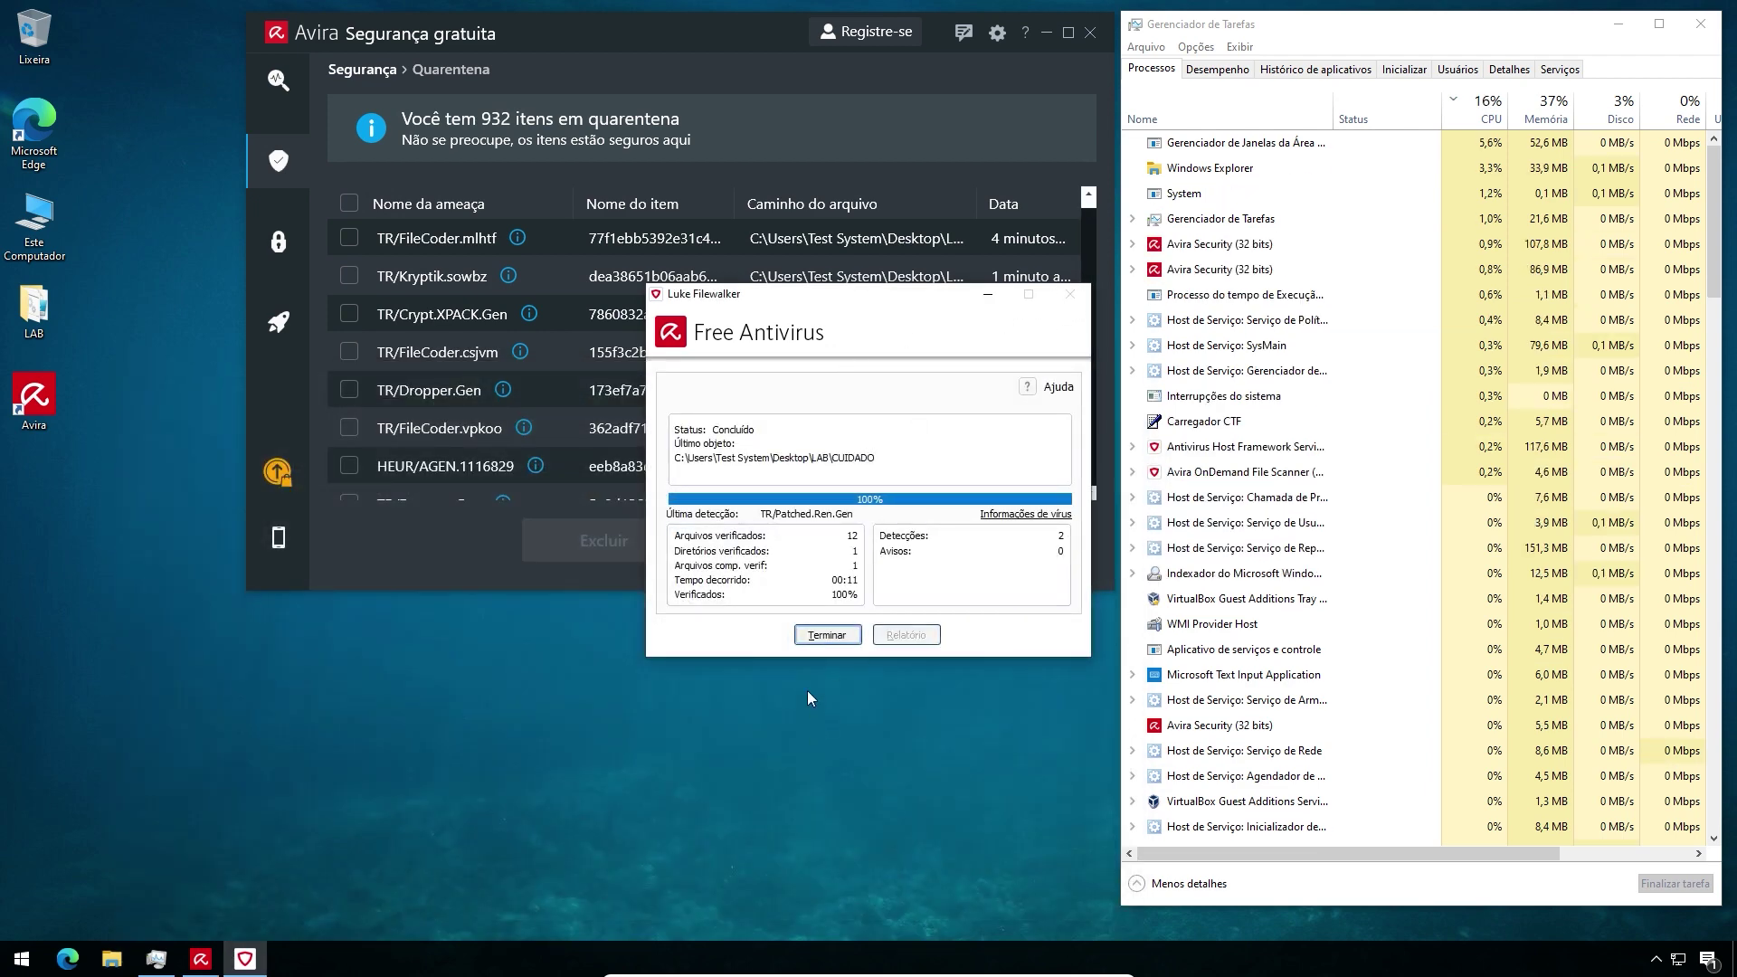
End the finished Luke Filewalker scan, select all items in Avira's quarantine to review the list, and close Avira
click(825, 634)
click(349, 202)
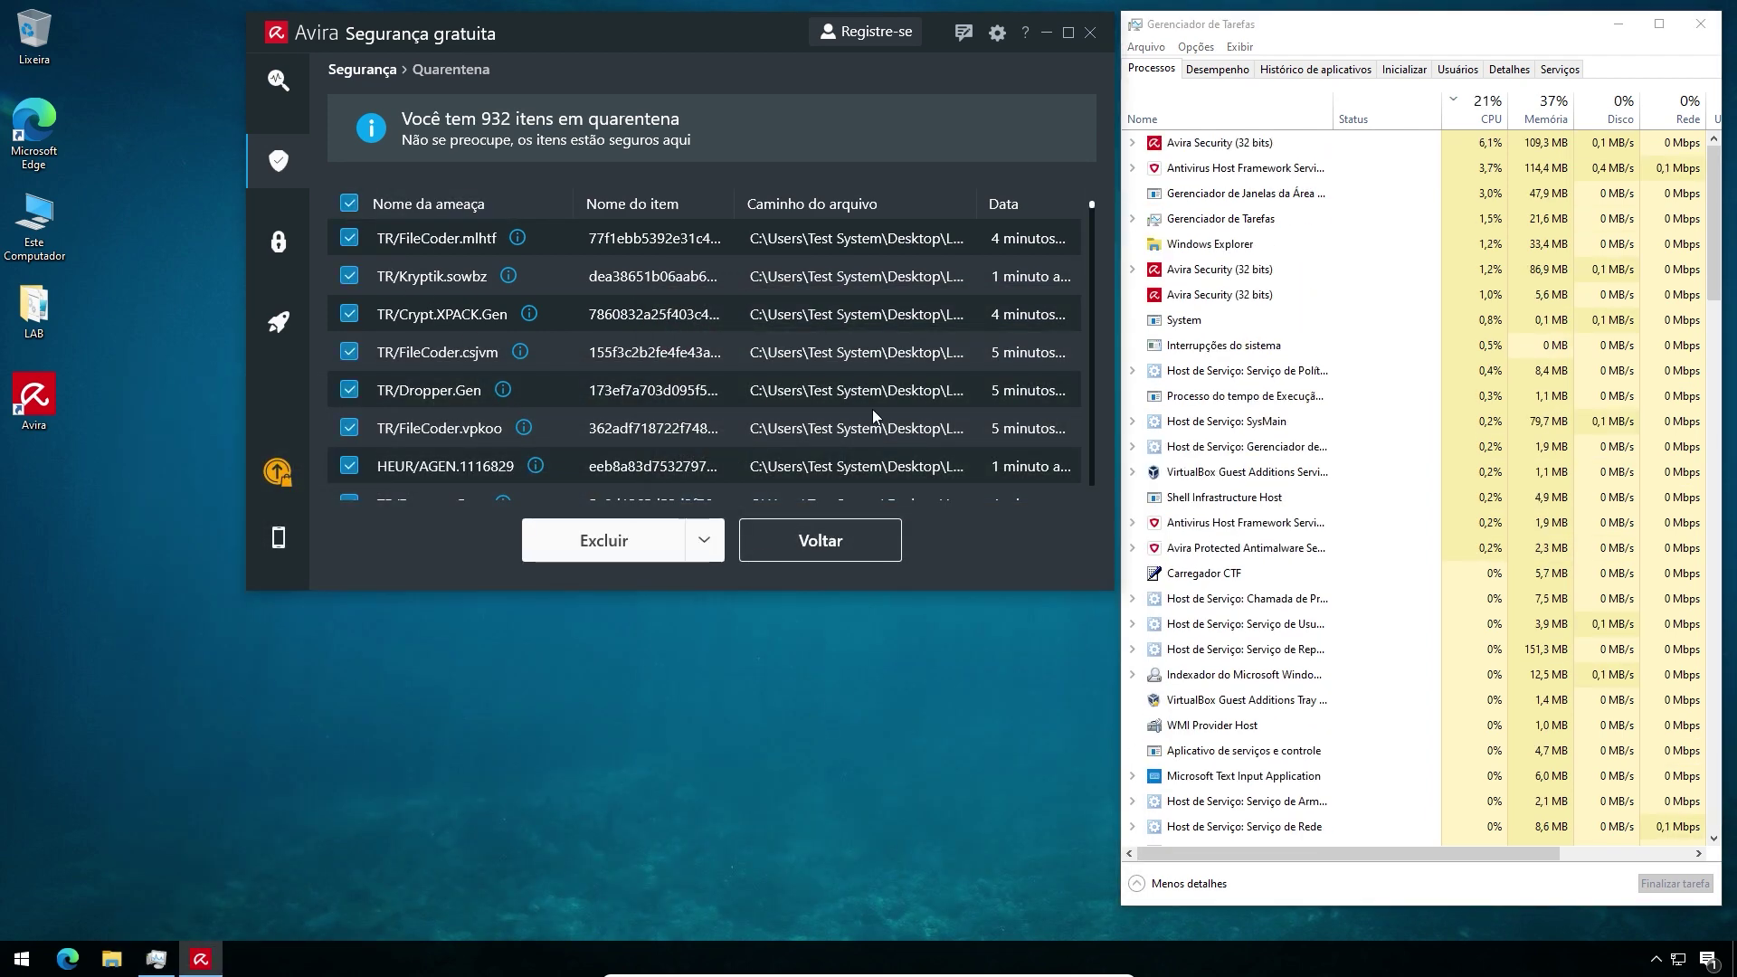
drag(1088, 210, 1099, 503)
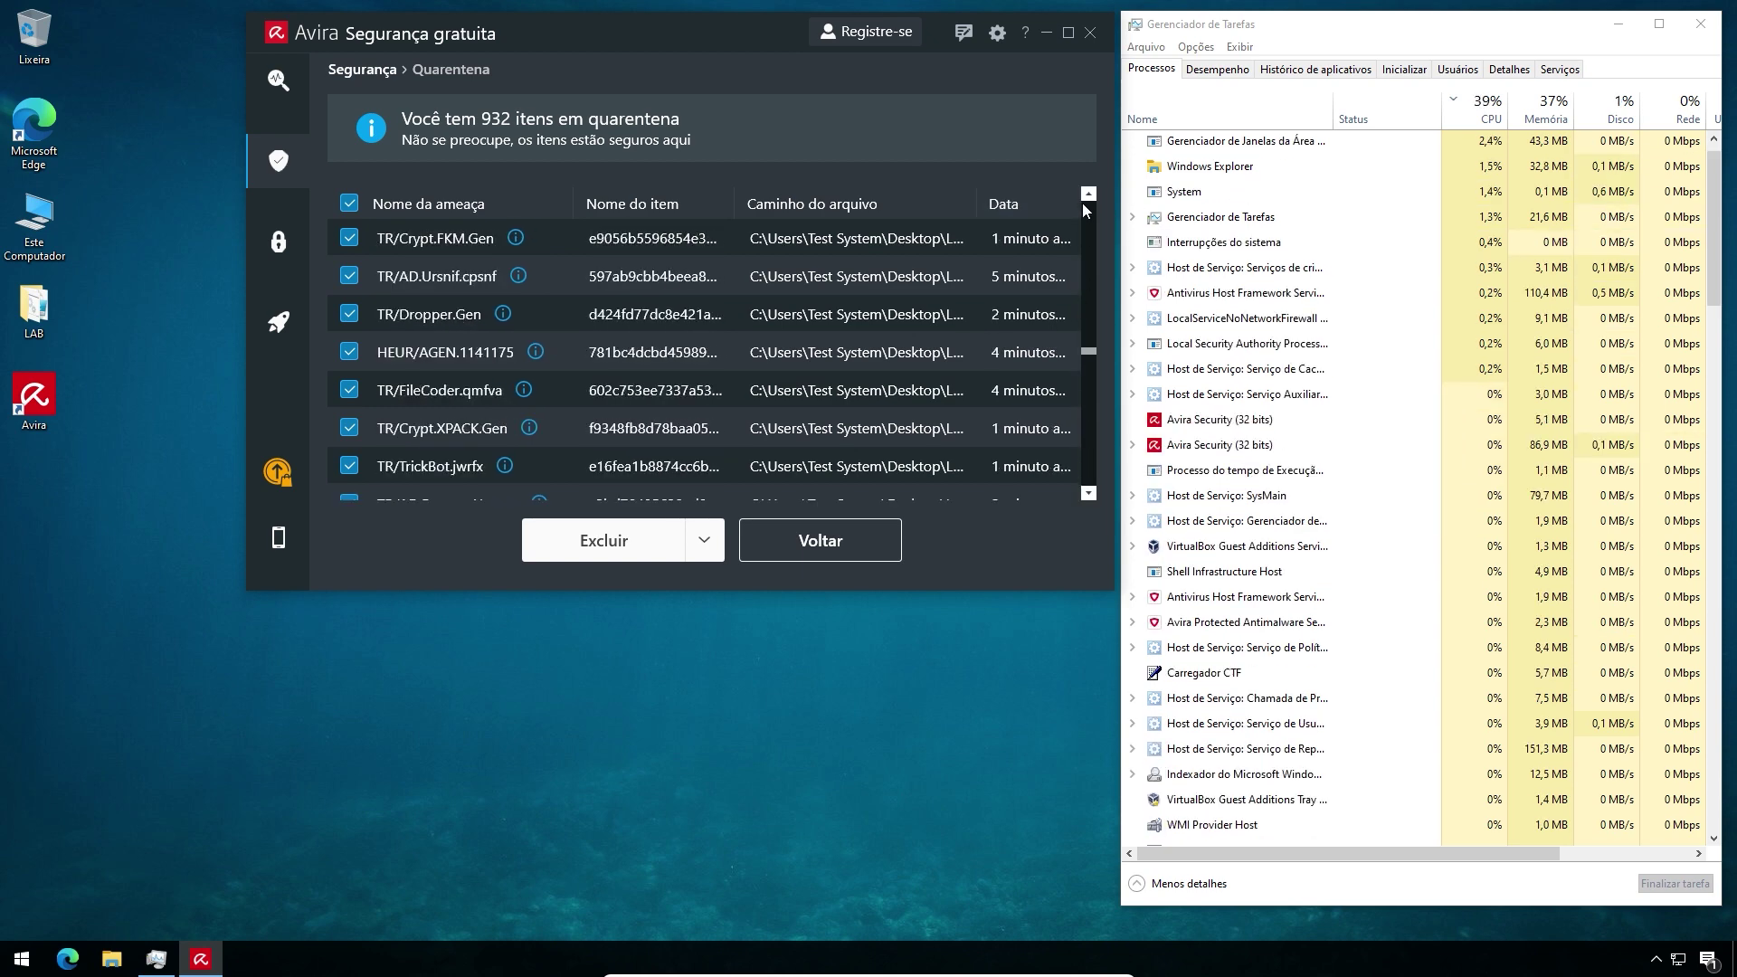
click(1091, 32)
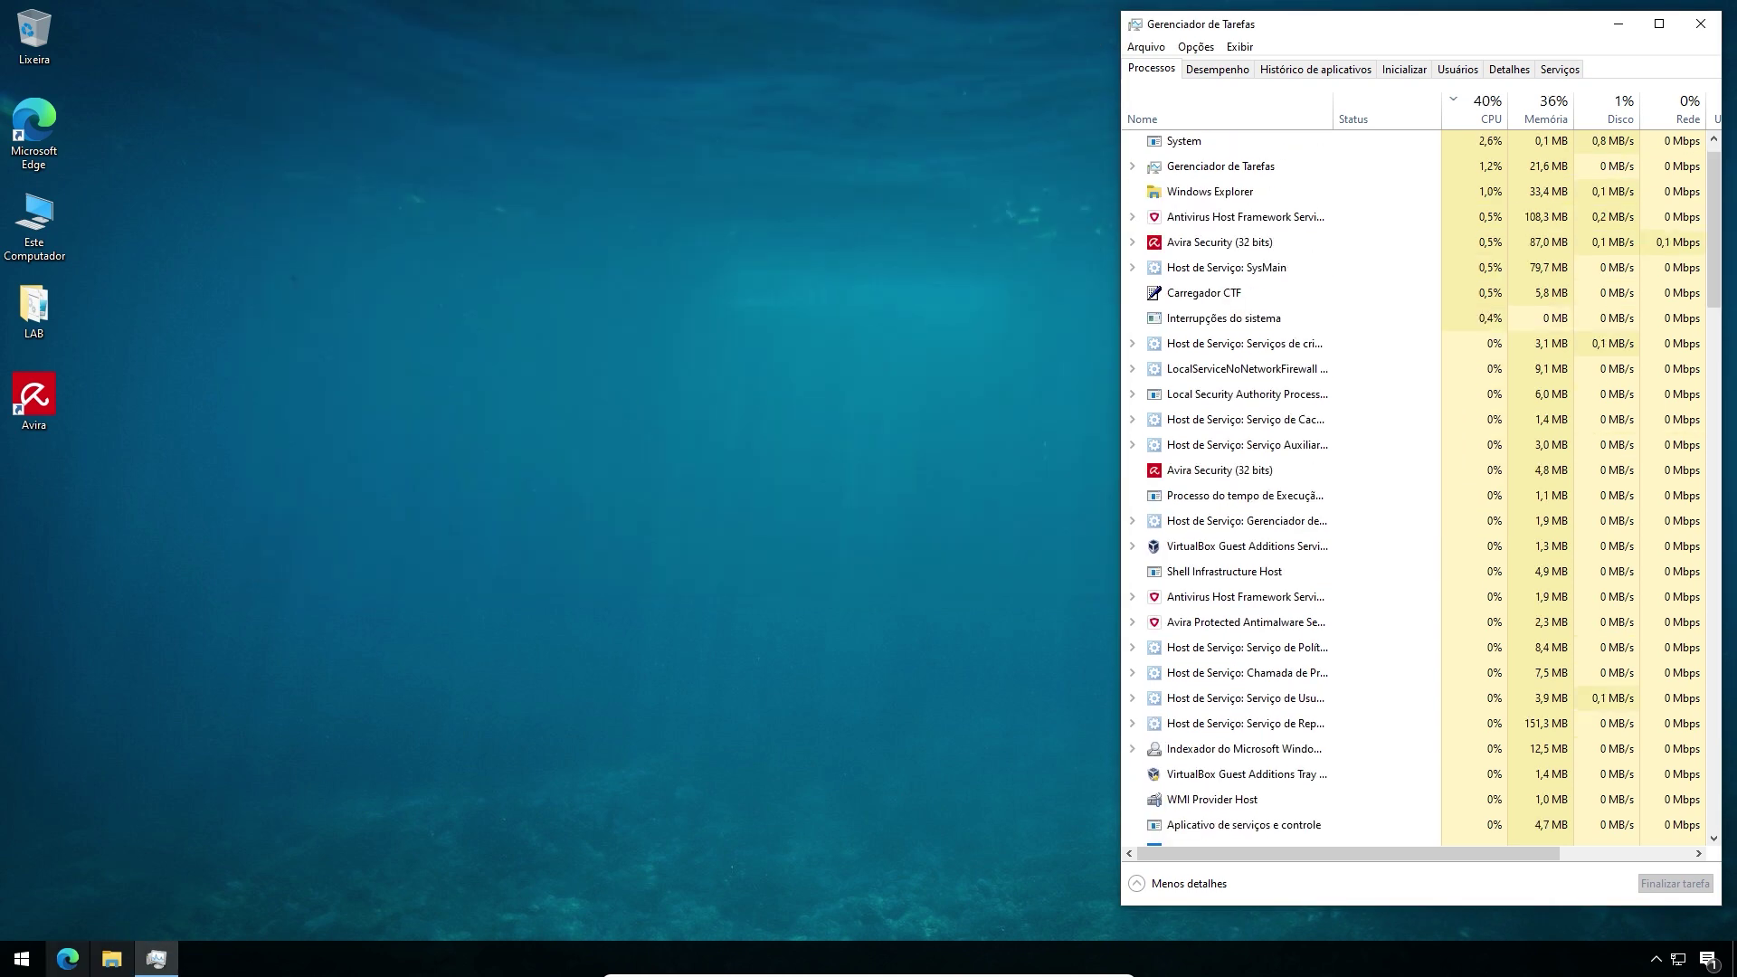
Display the LAB folder again, move its window slightly higher on the desktop, and bring up Start
double_click(33, 308)
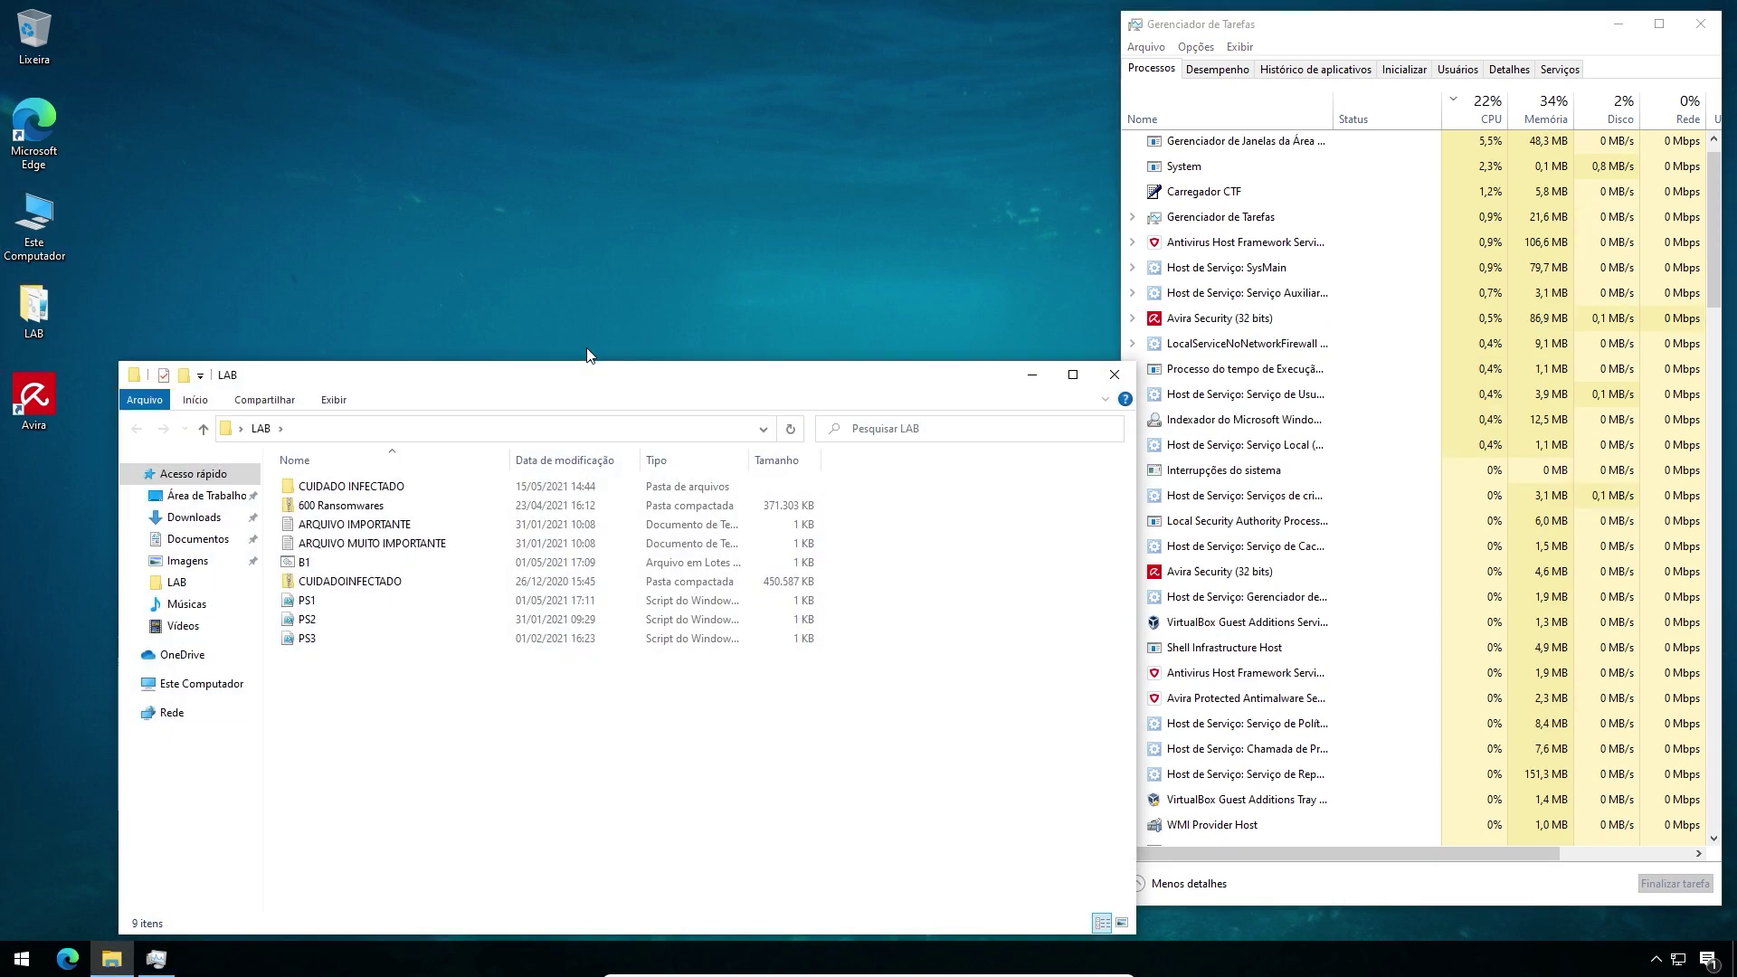
drag(521, 395, 517, 302)
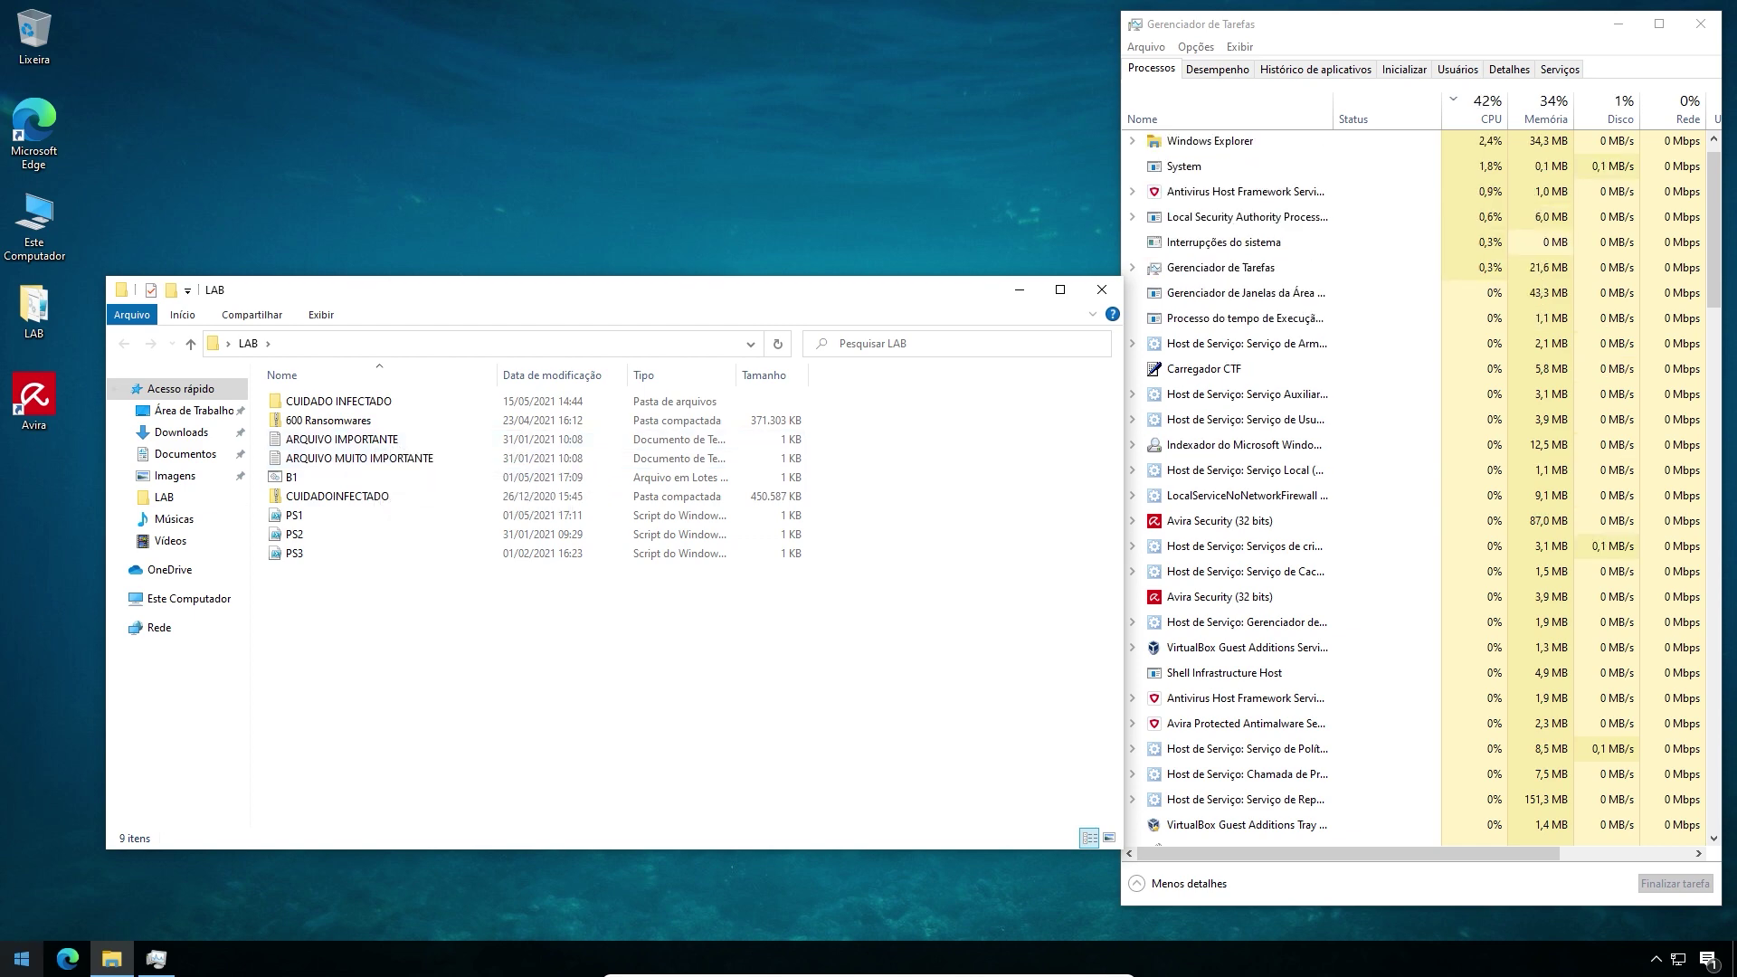
key(super)
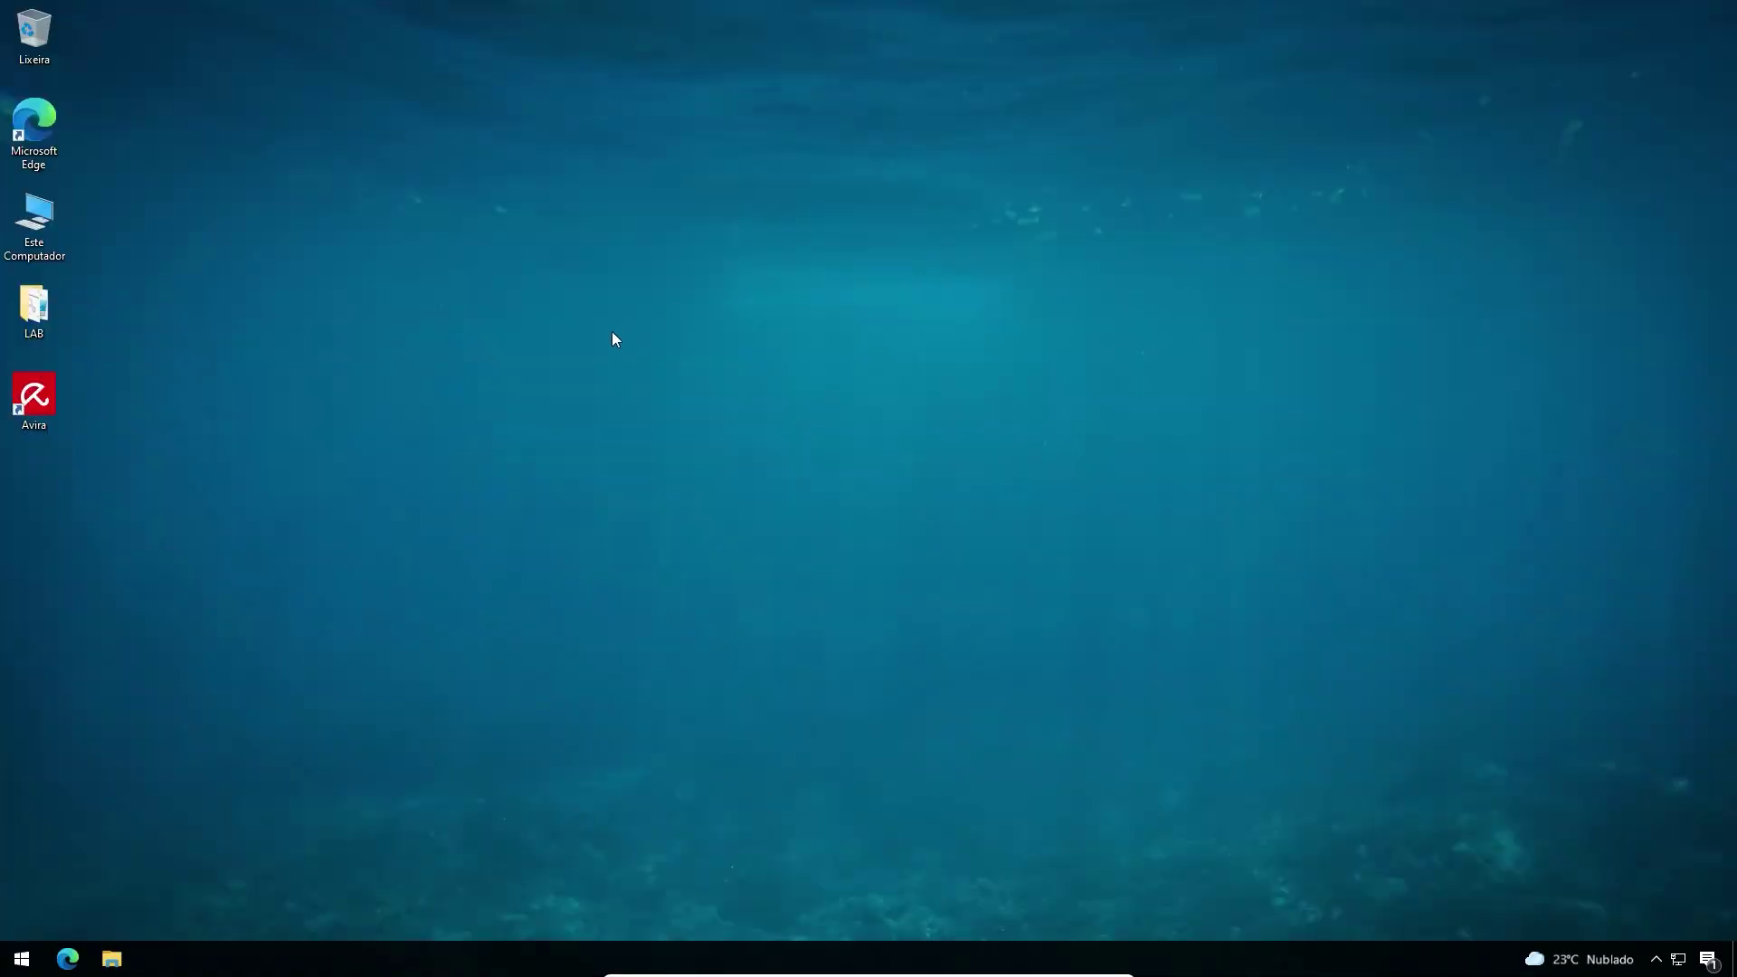
Recheck from the LAB folder that ARQUIVO IMPORTANTE and ARQUIVO MUITO IMPORTANTE are still readable, closing each file
double_click(42, 313)
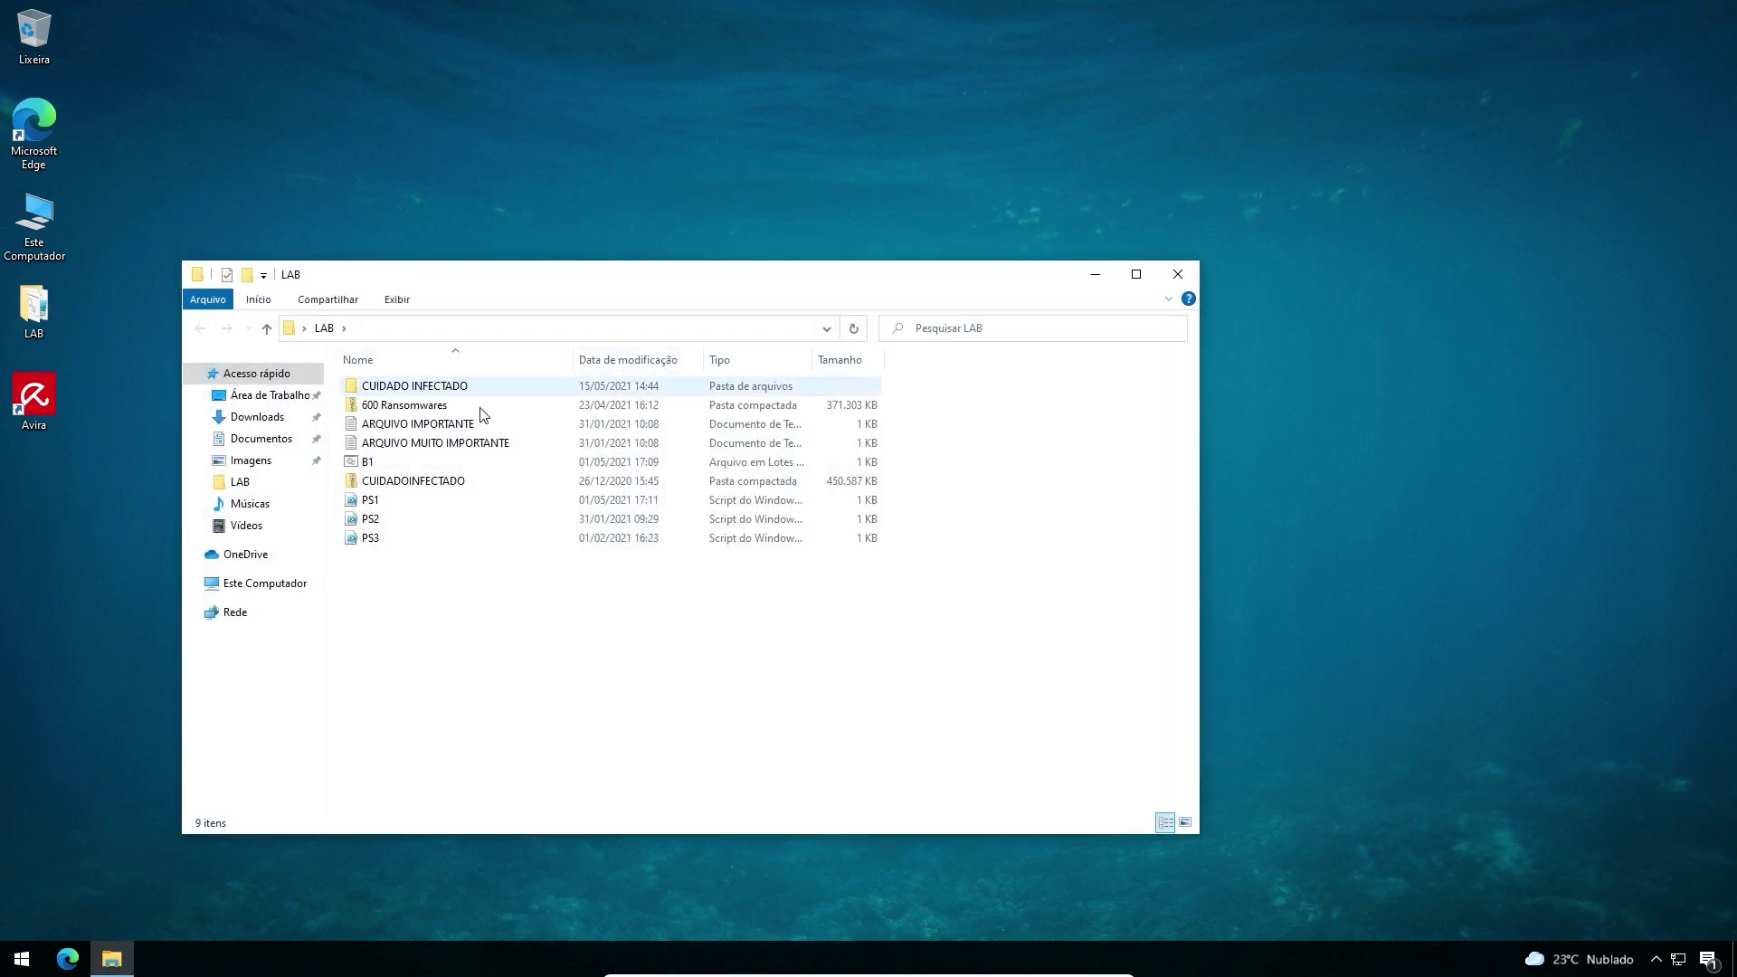
double_click(432, 425)
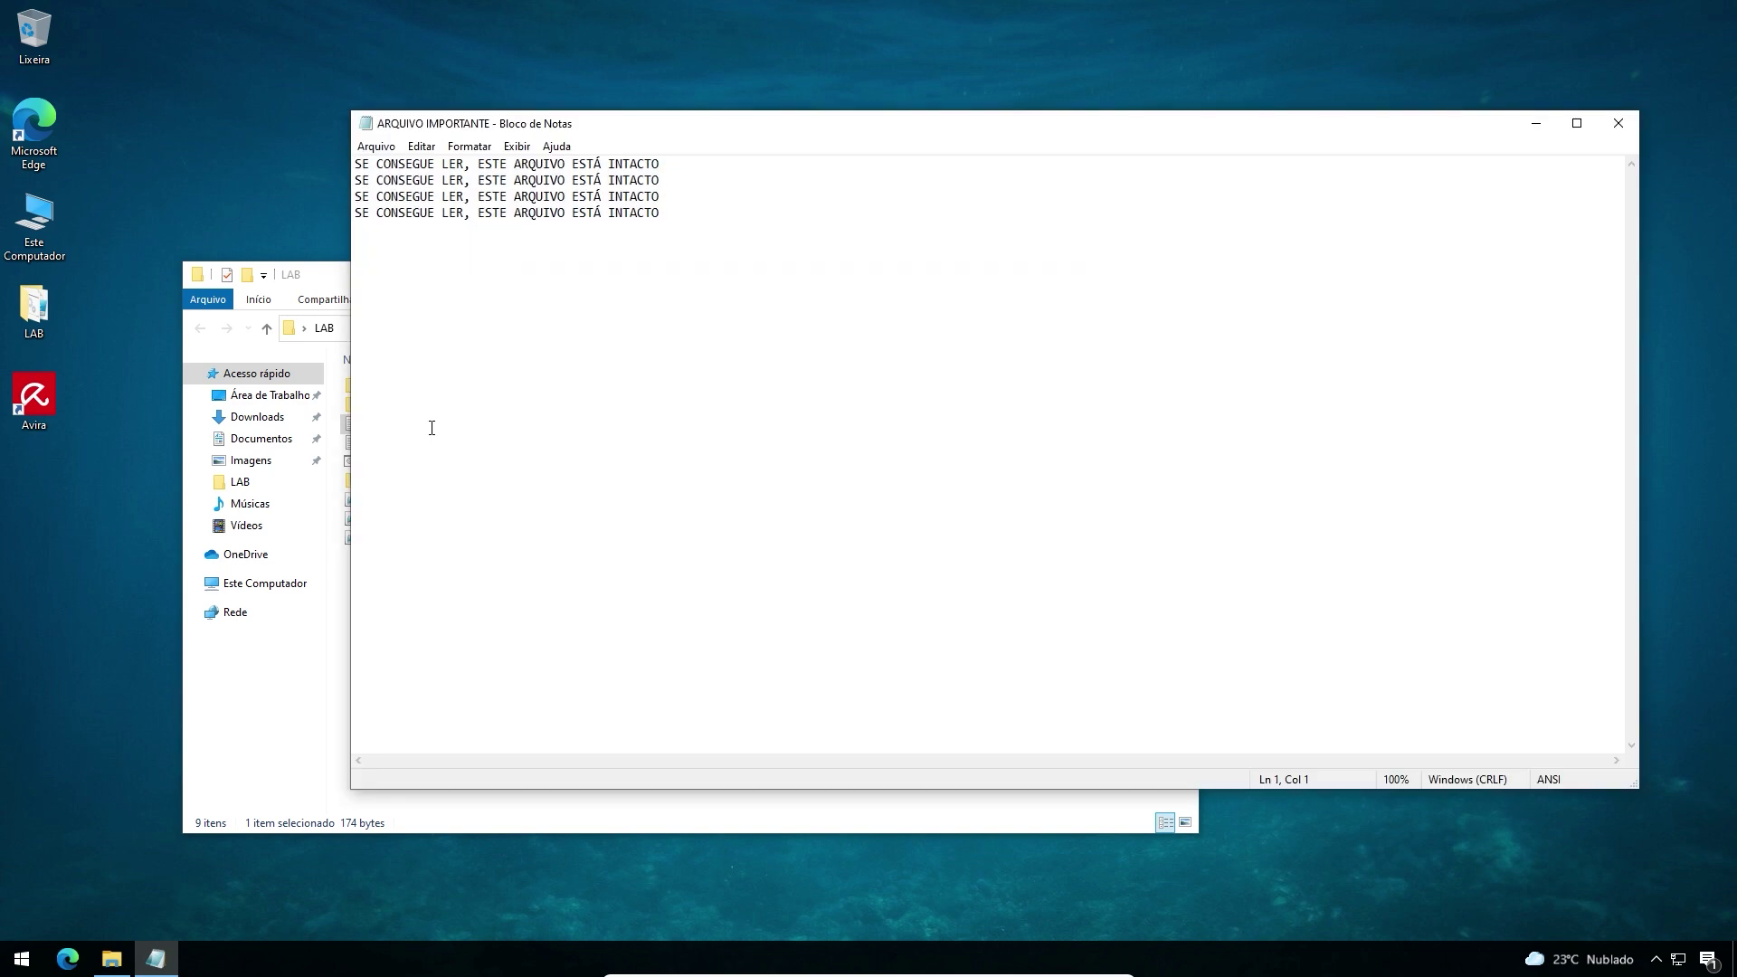
click(1630, 132)
double_click(493, 449)
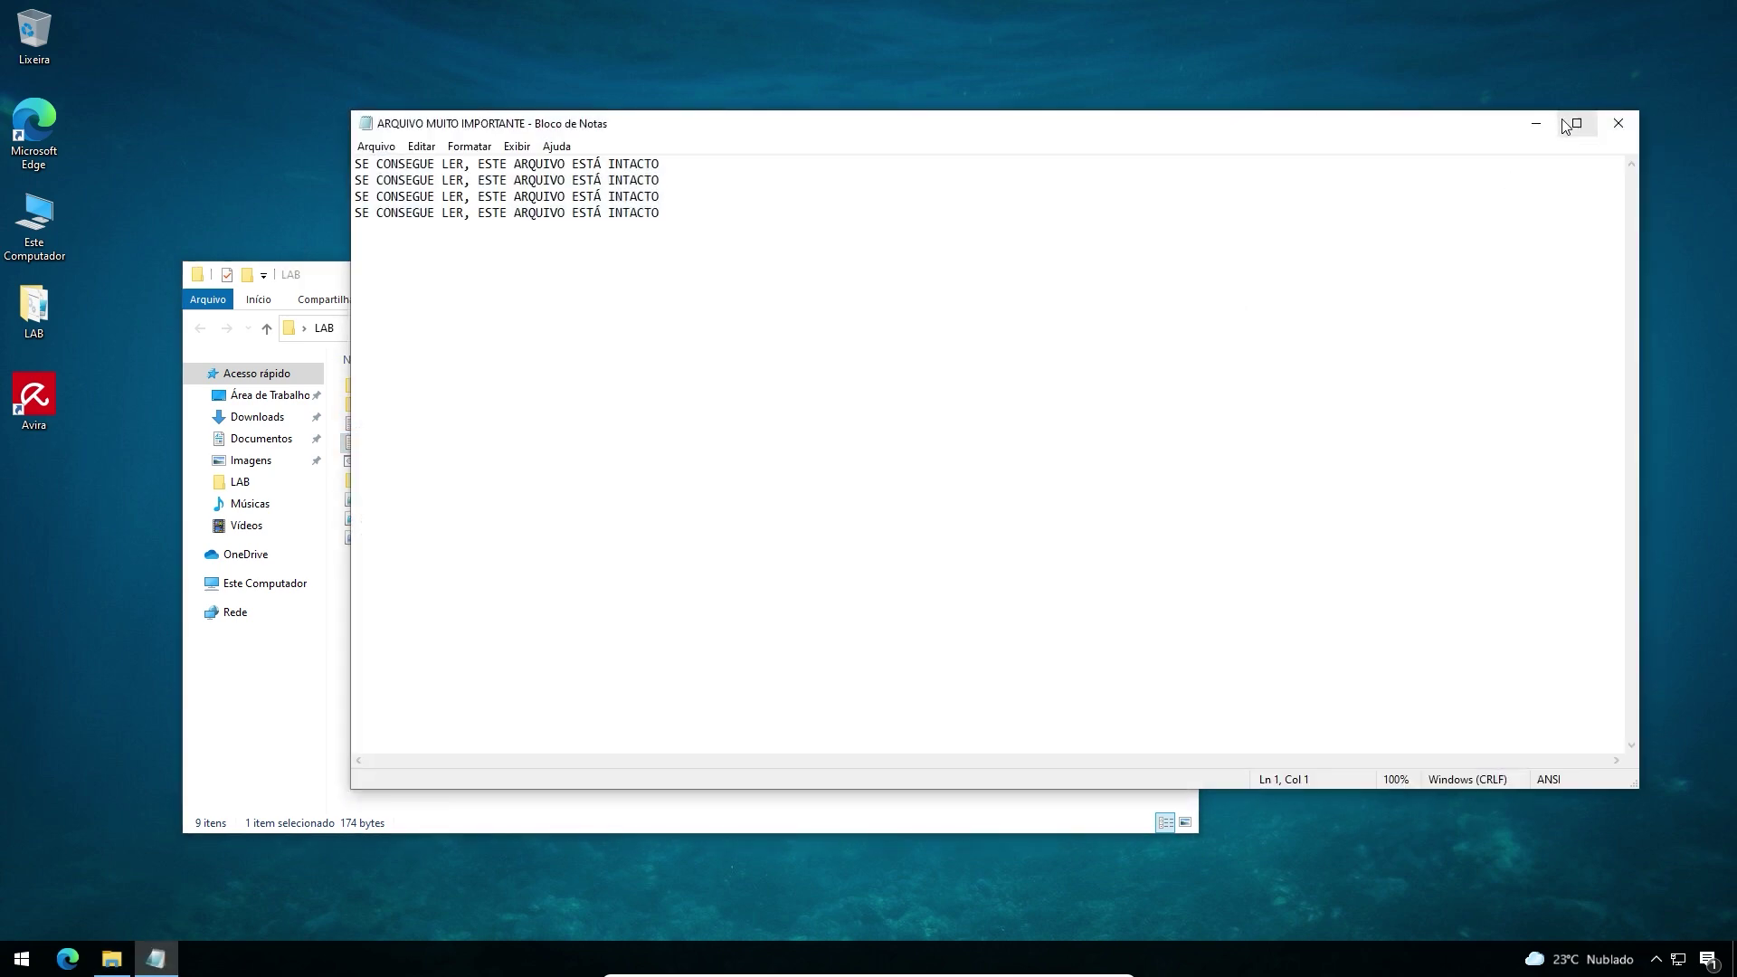
click(1619, 123)
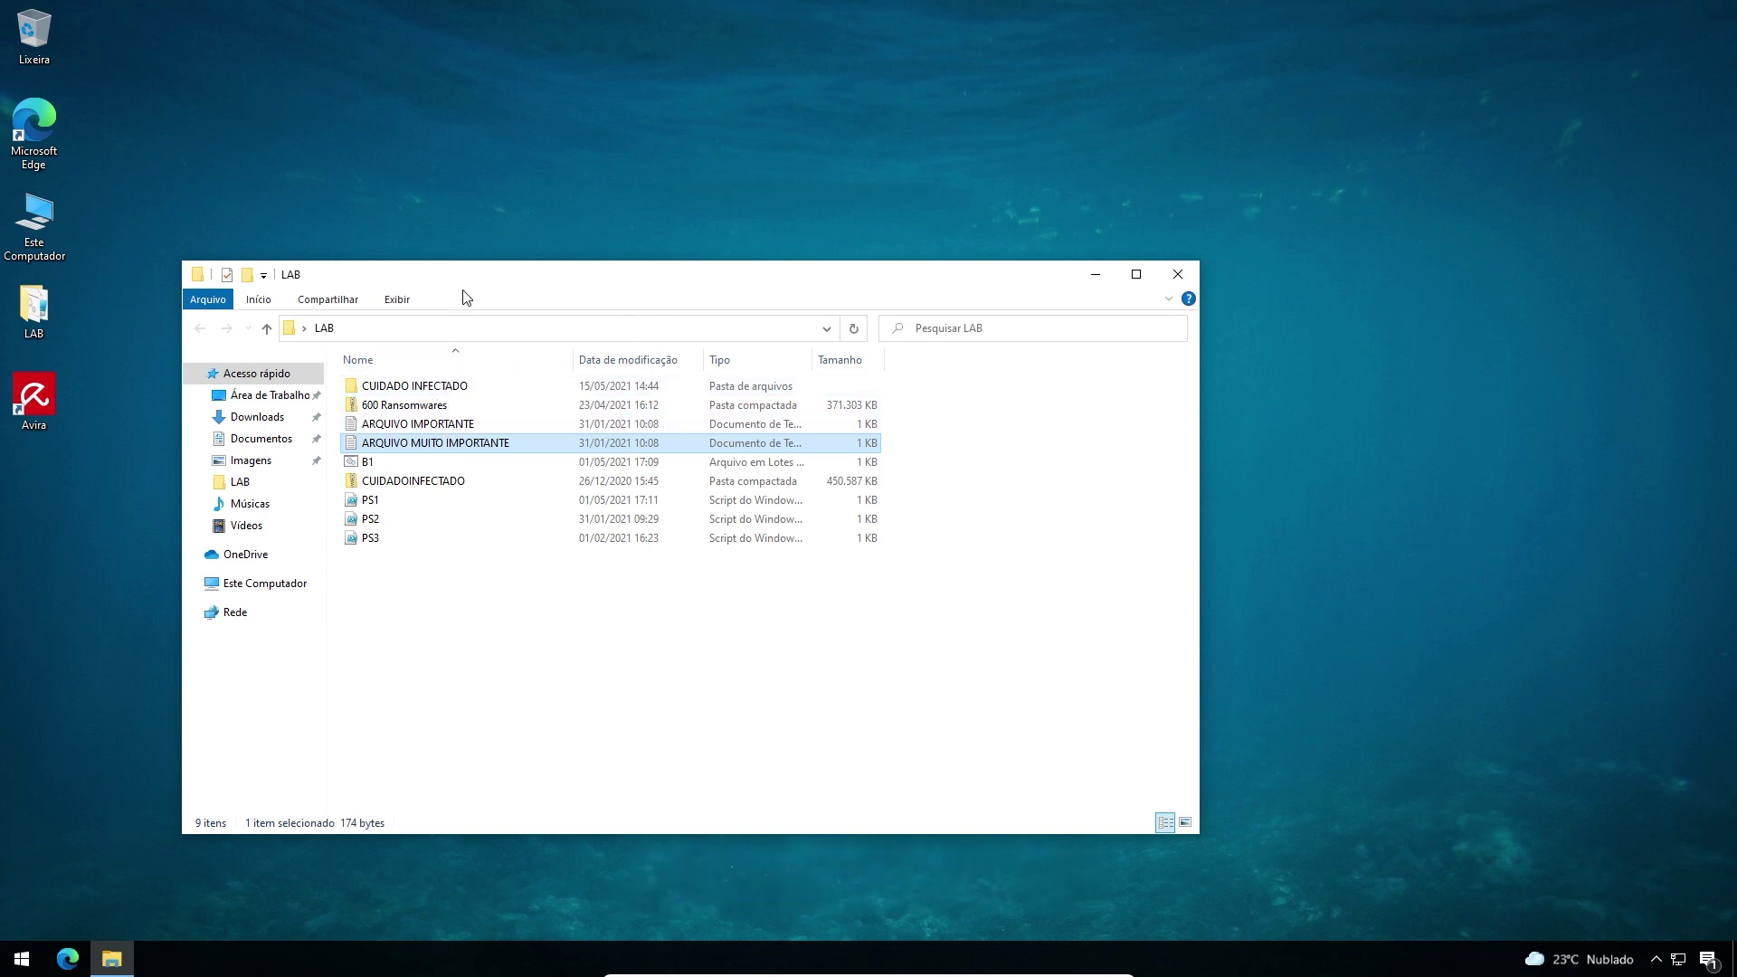
Check the file count in the CUIDADO INFECTADO folder's properties, and close the properties and the LAB folder
right_click(398, 390)
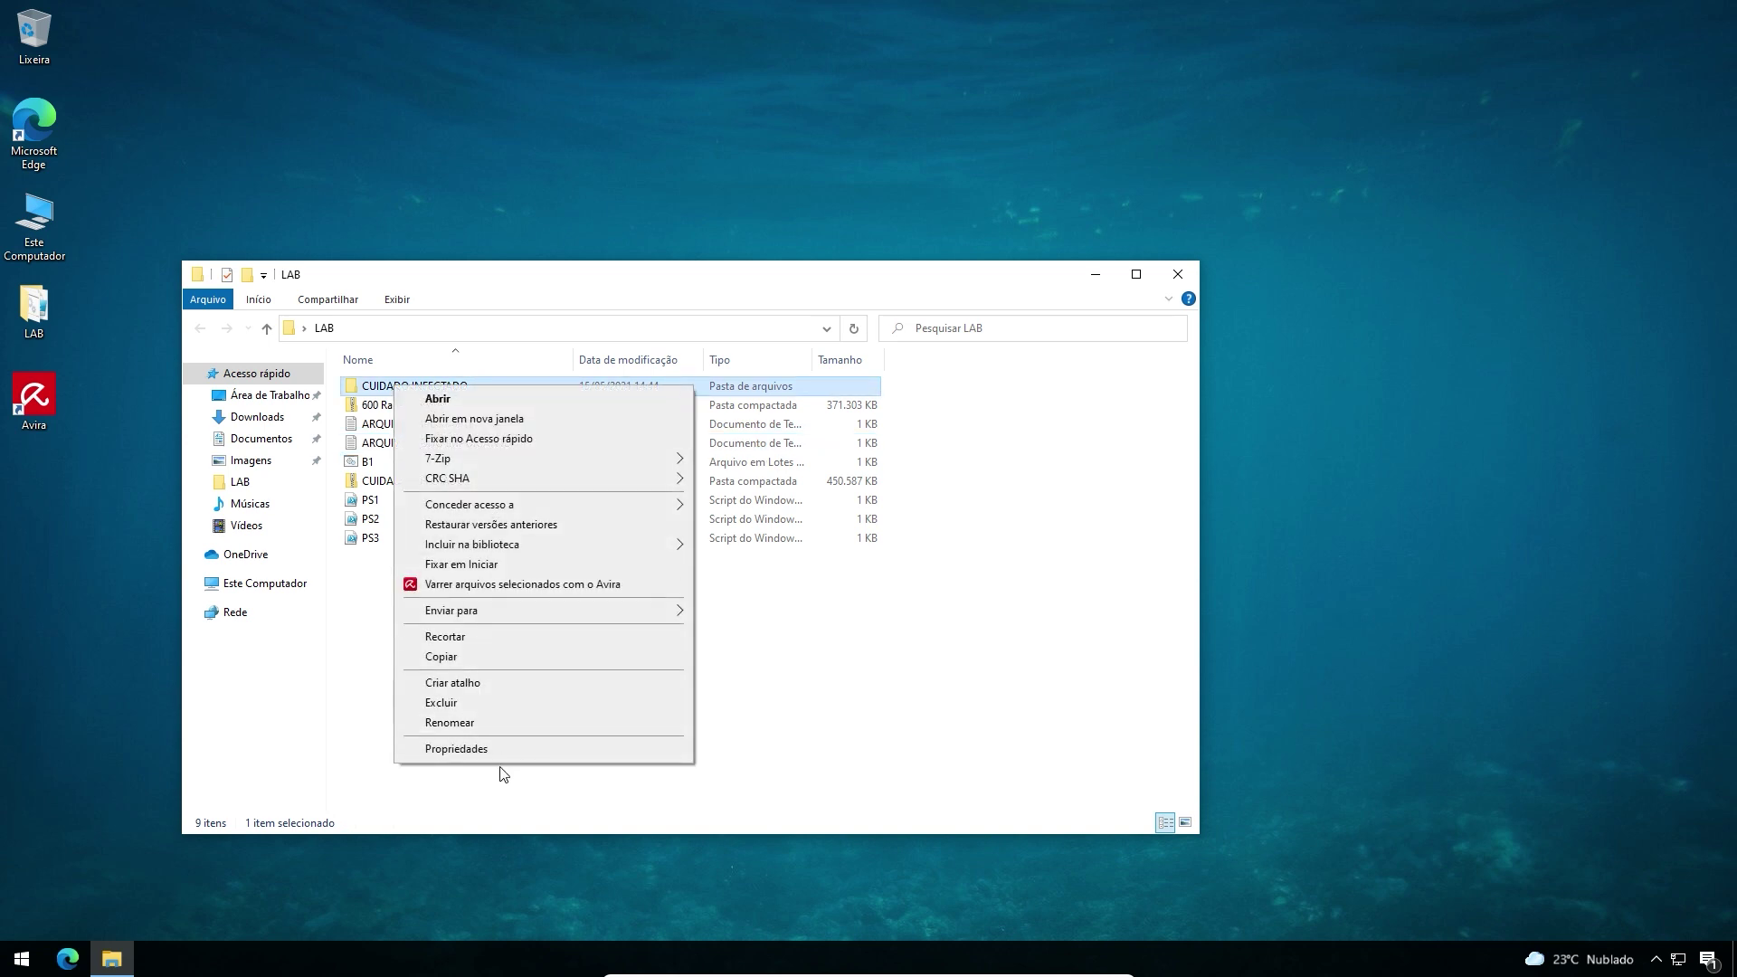
click(501, 749)
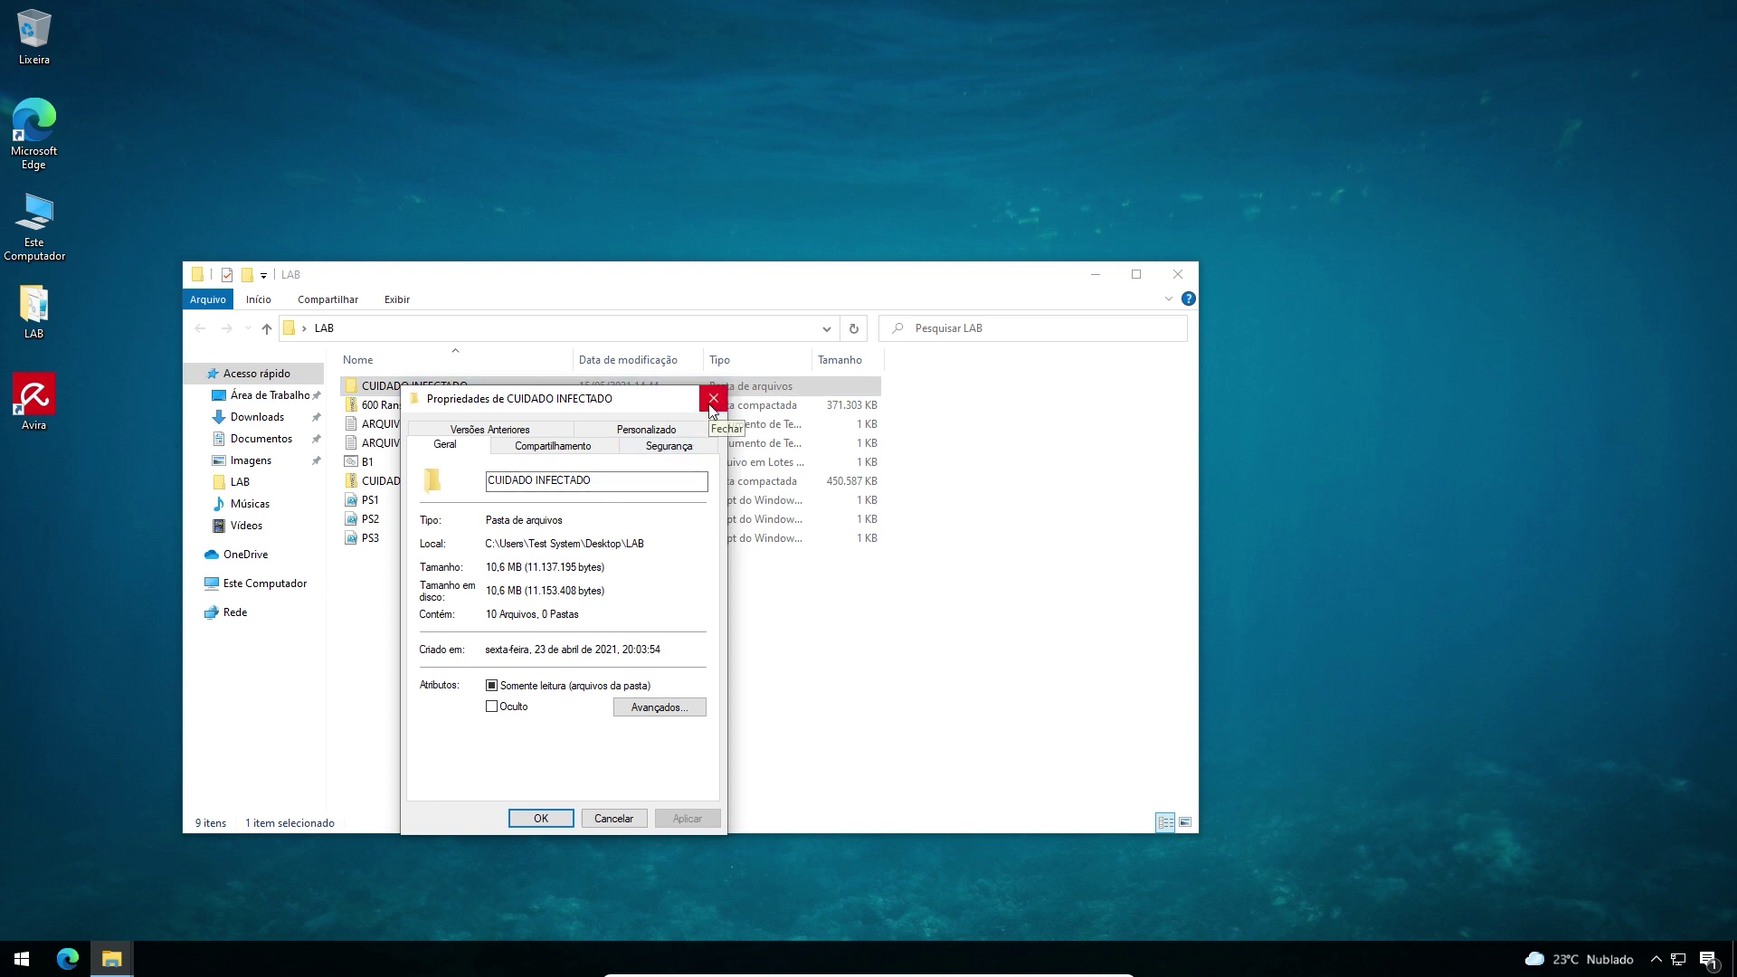
click(713, 398)
click(1179, 274)
Open Avira from its desktop shortcut
click(25, 396)
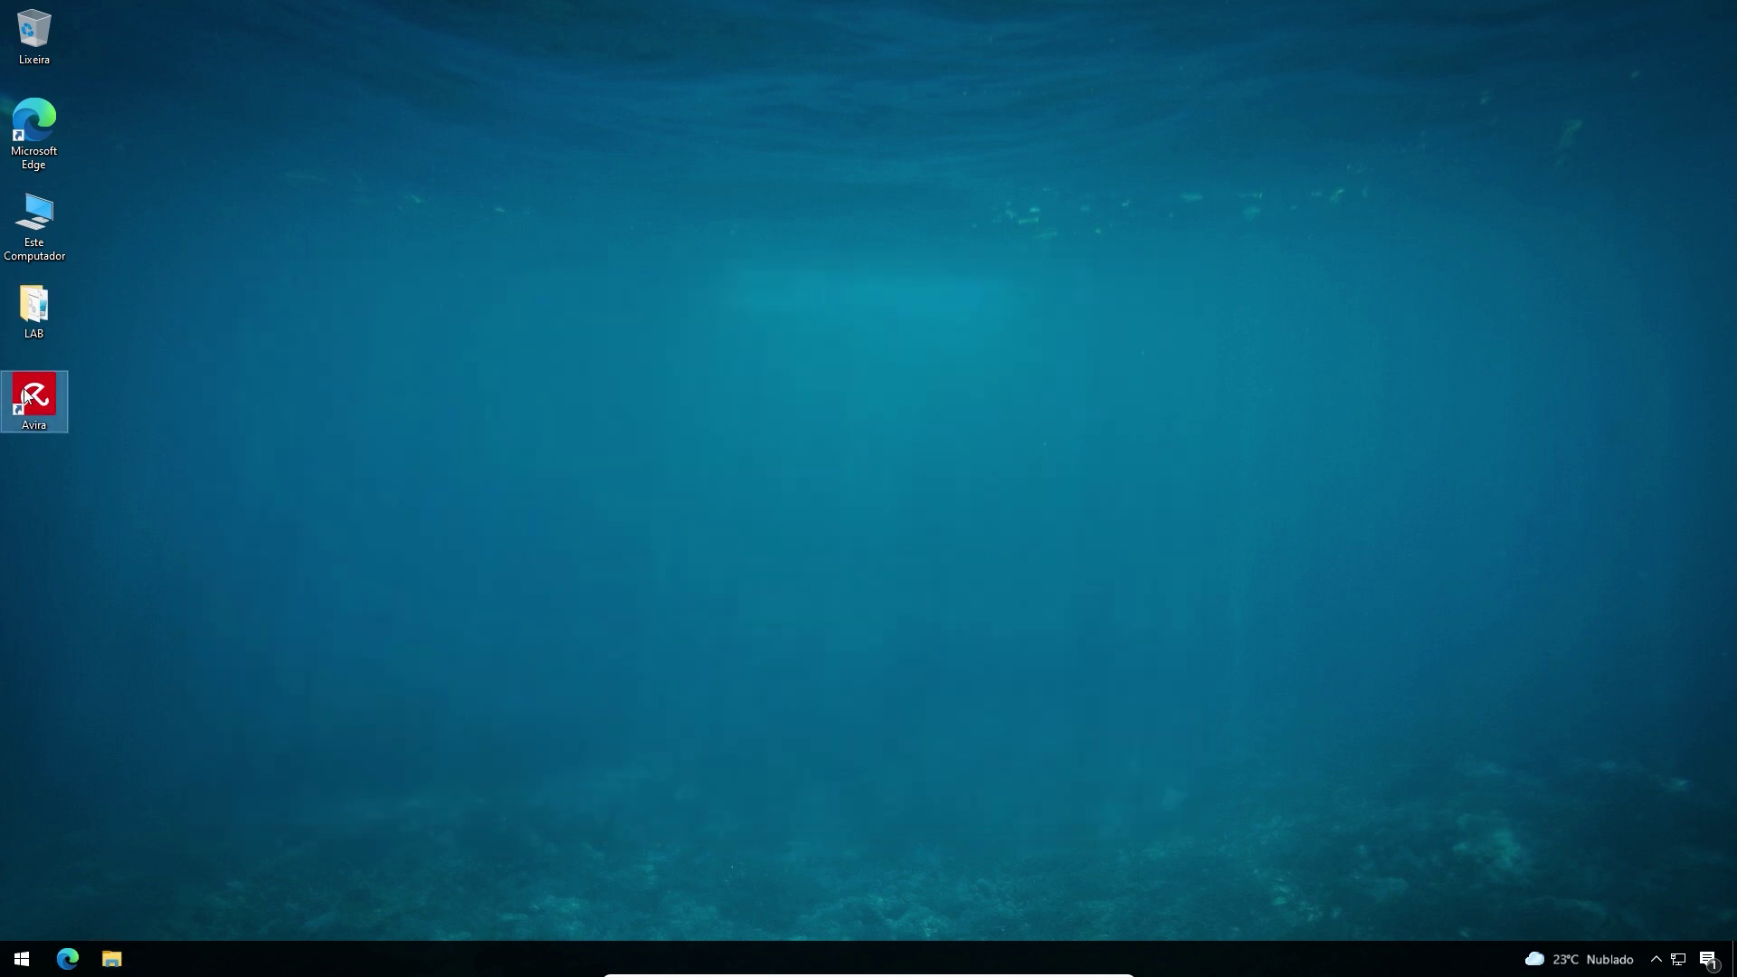